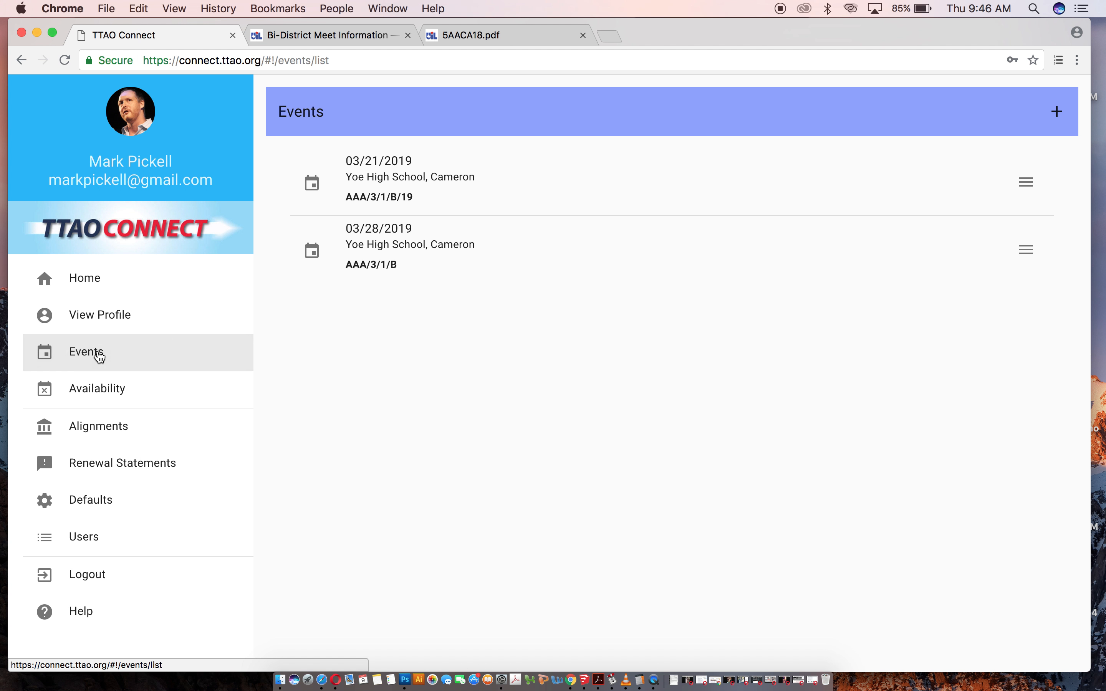
Start a new event of type High School UIL Contest and set its conference to 5A.
{"action": "left_click", "coordinate": [1058, 112]}
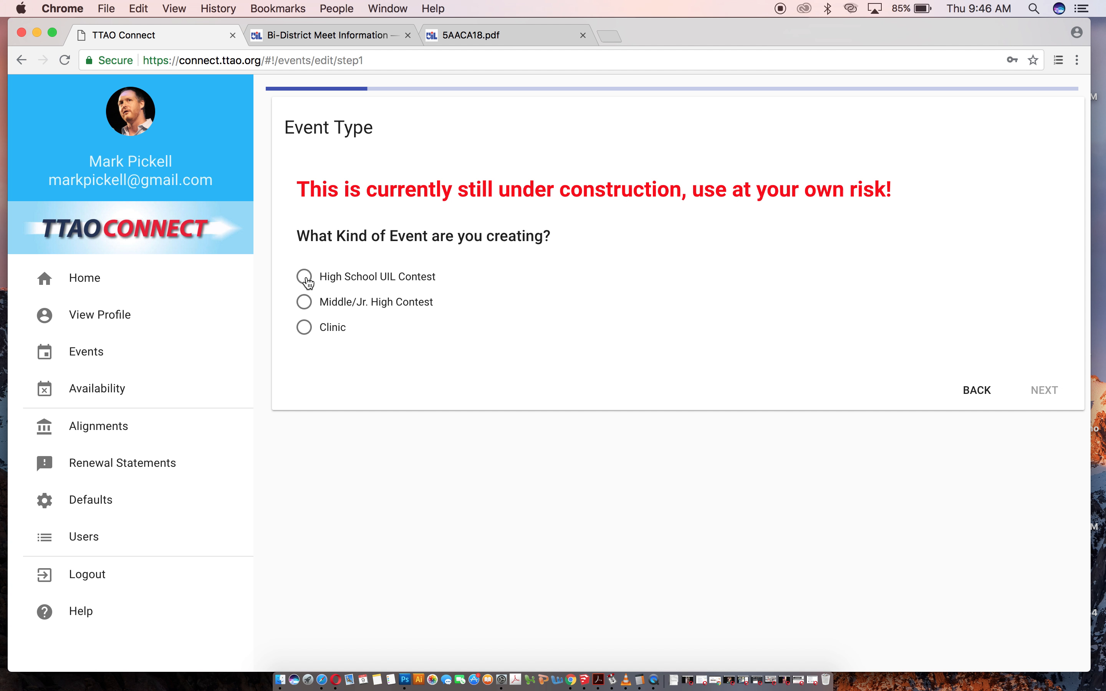
{"action": "left_click", "coordinate": [306, 280]}
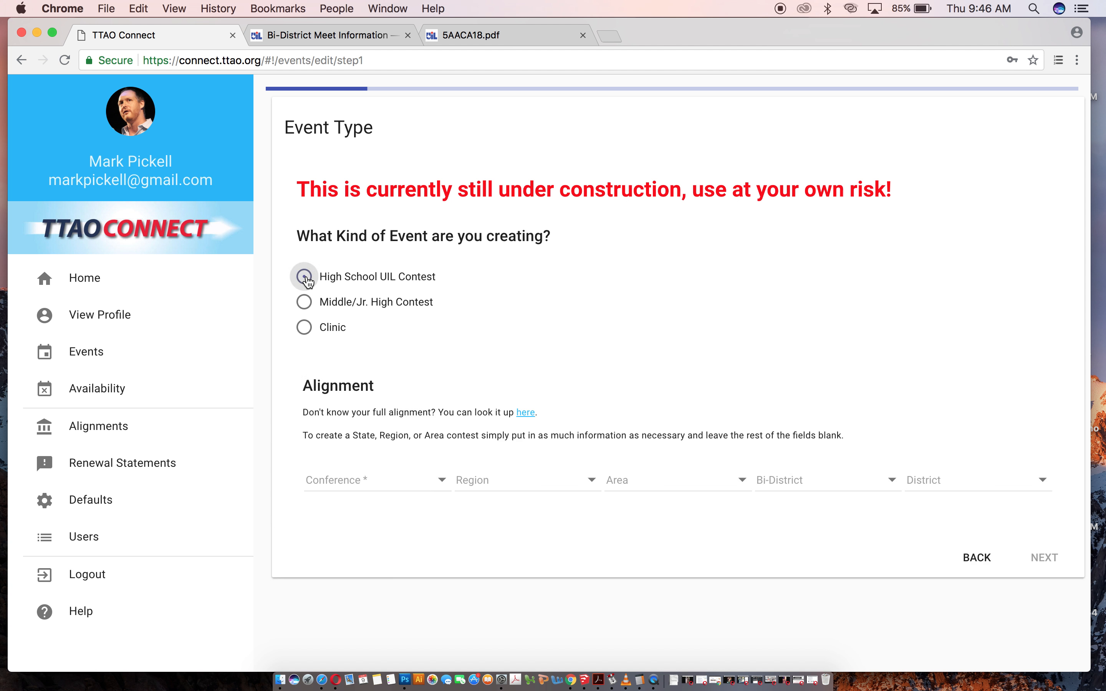
{"action": "left_click", "coordinate": [443, 486]}
{"action": "scroll", "coordinate": [368, 596], "scroll_direction": "down", "scroll_amount": 1}
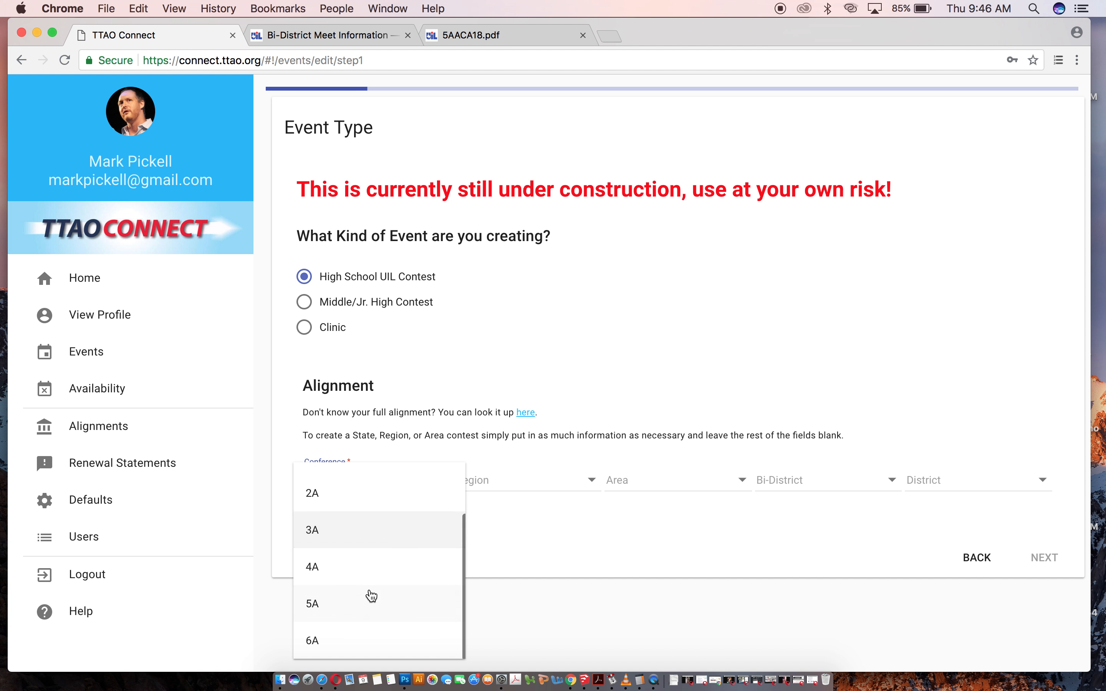
{"action": "left_click", "coordinate": [338, 600]}
Set the alignment to Region II, Area 1, Bi-District A and District 9.
{"action": "left_click", "coordinate": [550, 492]}
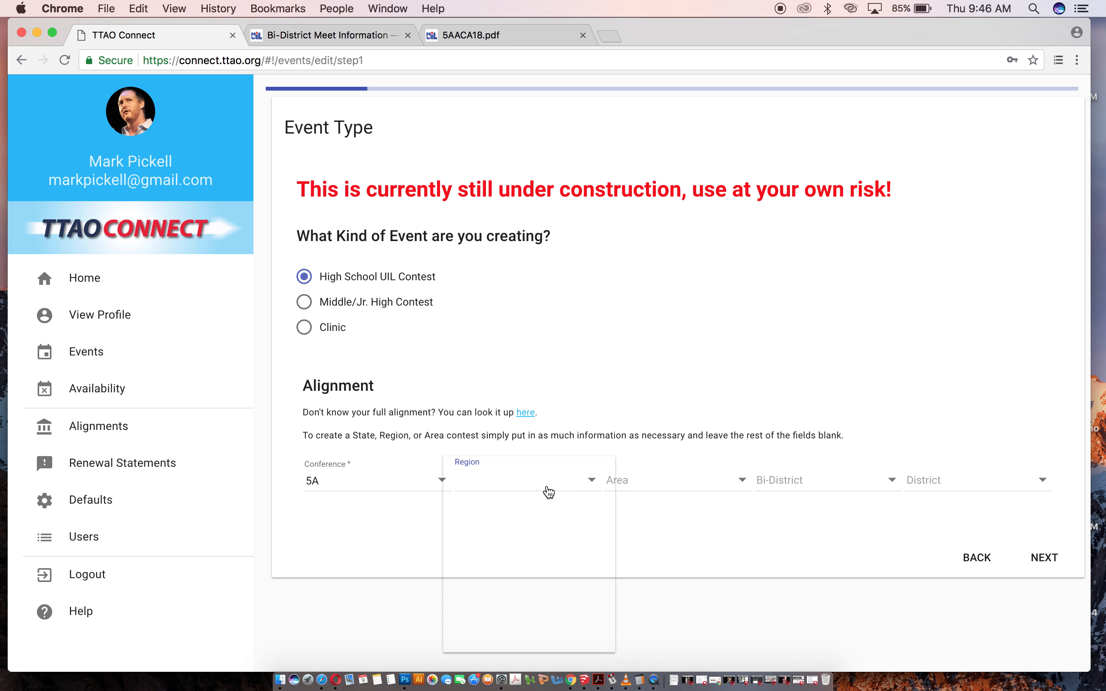
{"action": "left_click", "coordinate": [533, 560]}
{"action": "left_click", "coordinate": [684, 486]}
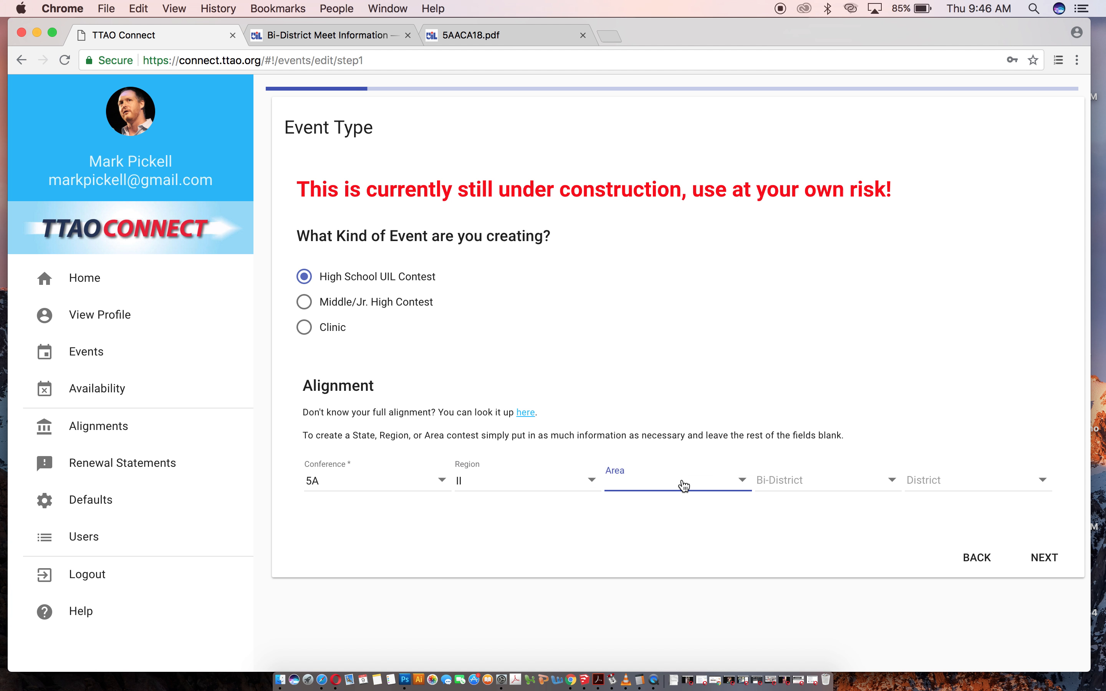
{"action": "left_click", "coordinate": [662, 518]}
{"action": "left_click", "coordinate": [800, 489]}
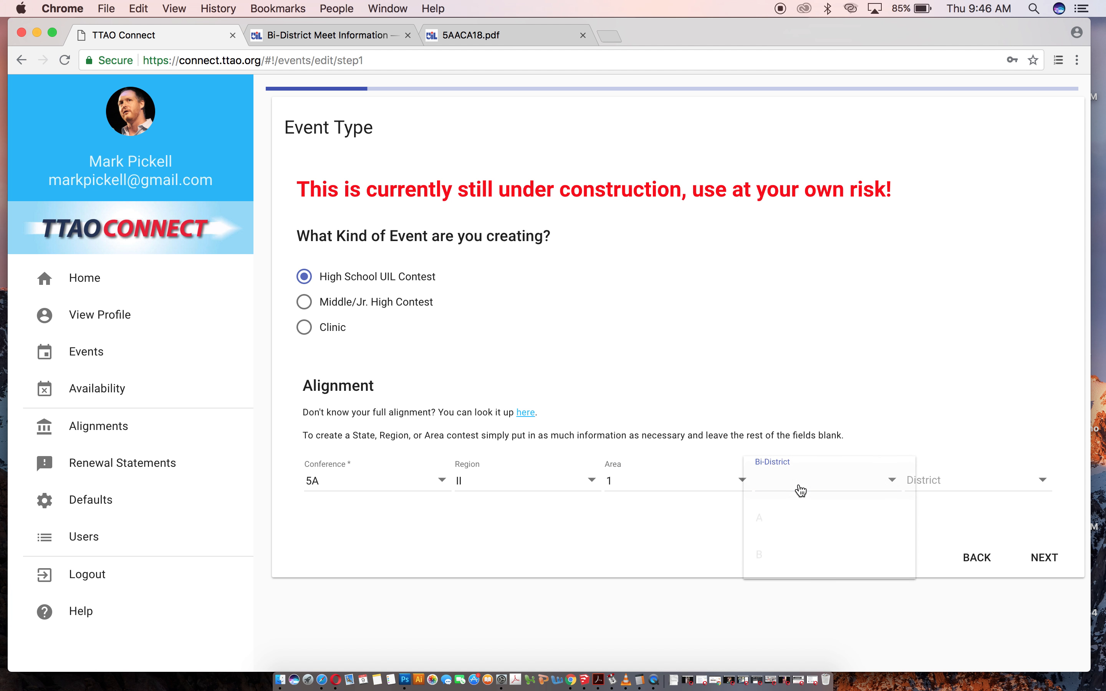
{"action": "left_click", "coordinate": [803, 520]}
{"action": "left_click", "coordinate": [942, 479]}
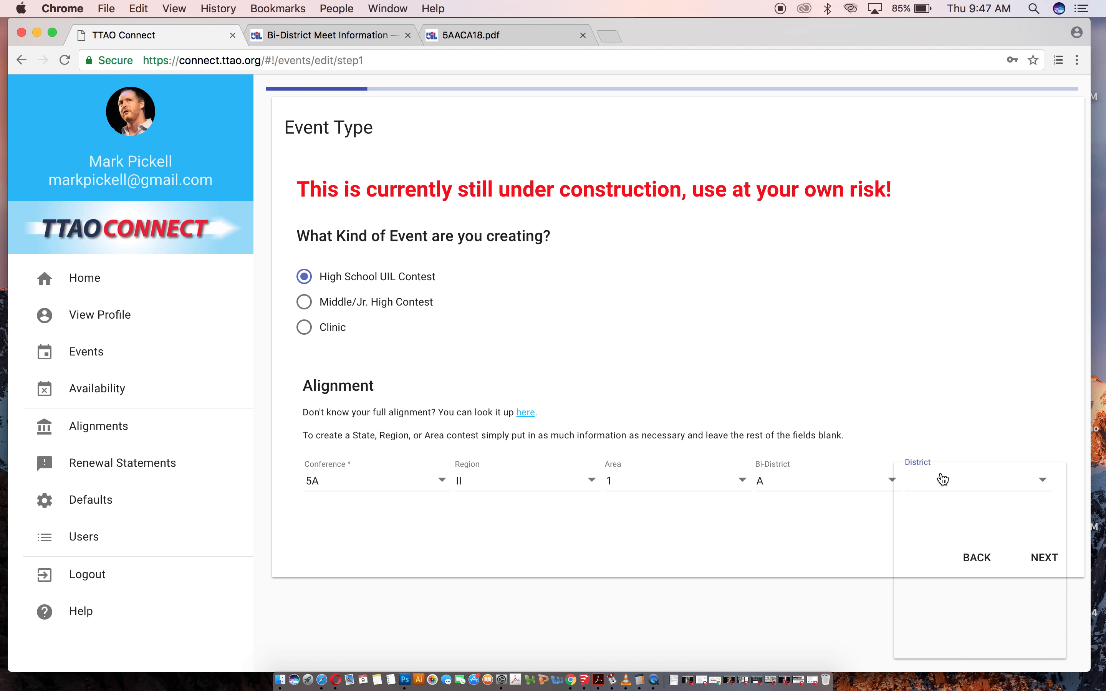
{"action": "scroll", "coordinate": [953, 565], "scroll_direction": "down", "scroll_amount": 5}
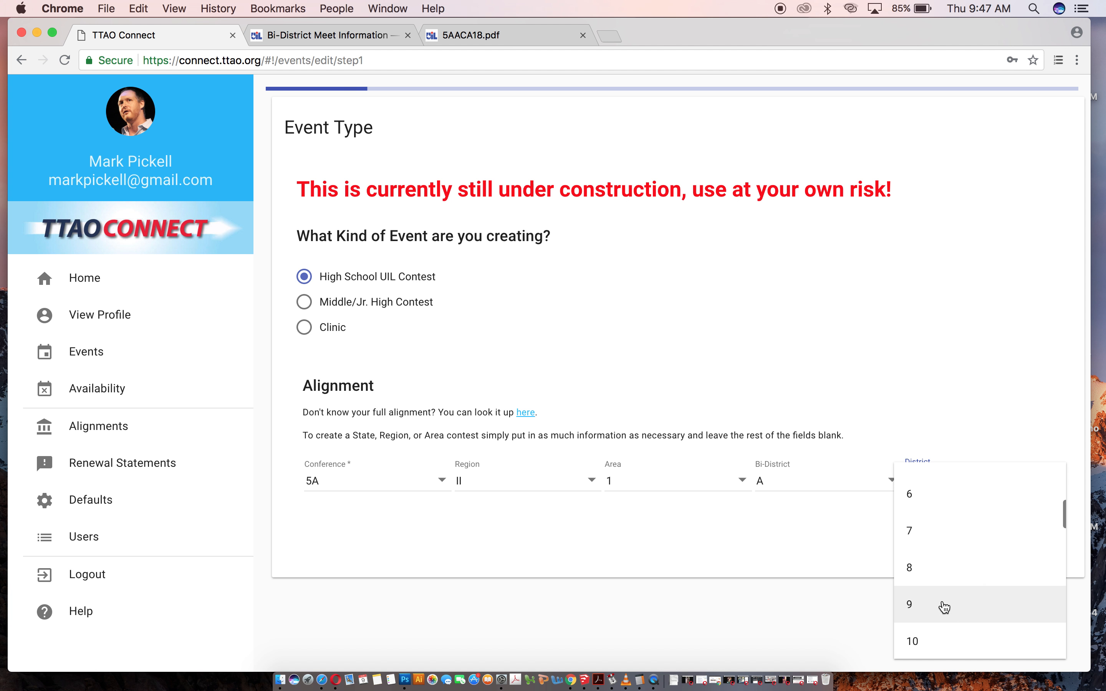
{"action": "left_click", "coordinate": [944, 606]}
Deselect Frisco, Frisco Centennial, Frisco Heritage, Frisco Independence and Frisco Lebanon Trail from participating schools and continue.
{"action": "scroll", "coordinate": [774, 511], "scroll_direction": "down", "scroll_amount": 5}
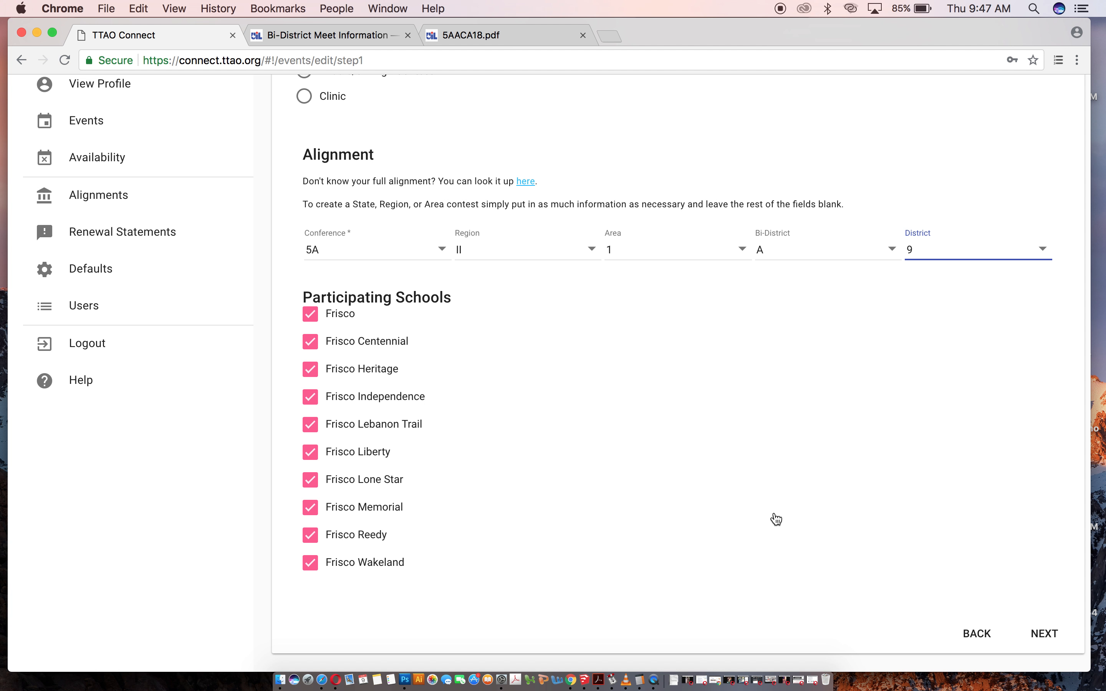
{"action": "scroll", "coordinate": [775, 515], "scroll_direction": "up", "scroll_amount": 1}
{"action": "scroll", "coordinate": [774, 514], "scroll_direction": "down", "scroll_amount": 1}
{"action": "left_click", "coordinate": [312, 320]}
{"action": "left_click", "coordinate": [311, 343]}
{"action": "left_click", "coordinate": [311, 378]}
{"action": "left_click", "coordinate": [311, 397]}
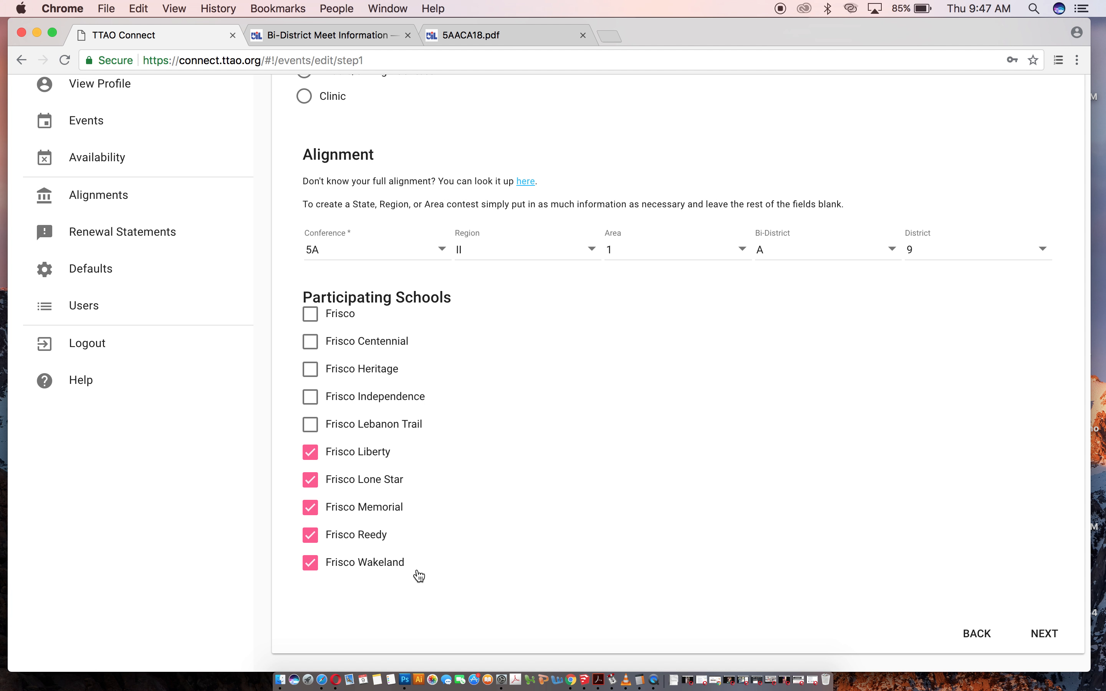
{"action": "scroll", "coordinate": [588, 543], "scroll_direction": "up", "scroll_amount": 5}
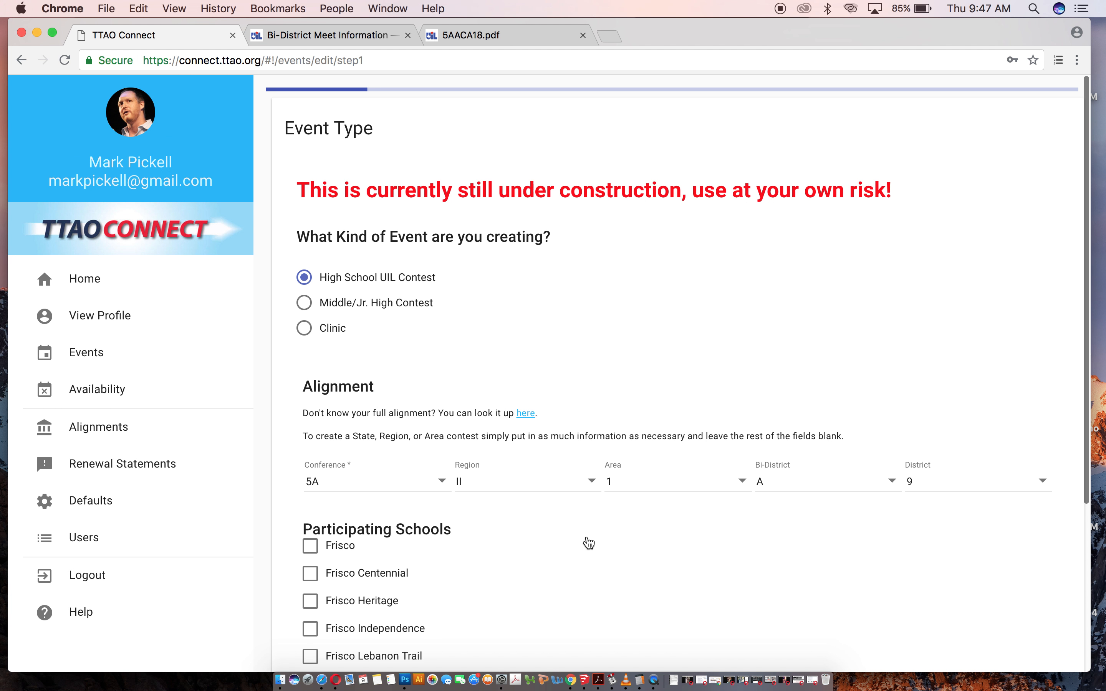
{"action": "scroll", "coordinate": [588, 543], "scroll_direction": "down", "scroll_amount": 5}
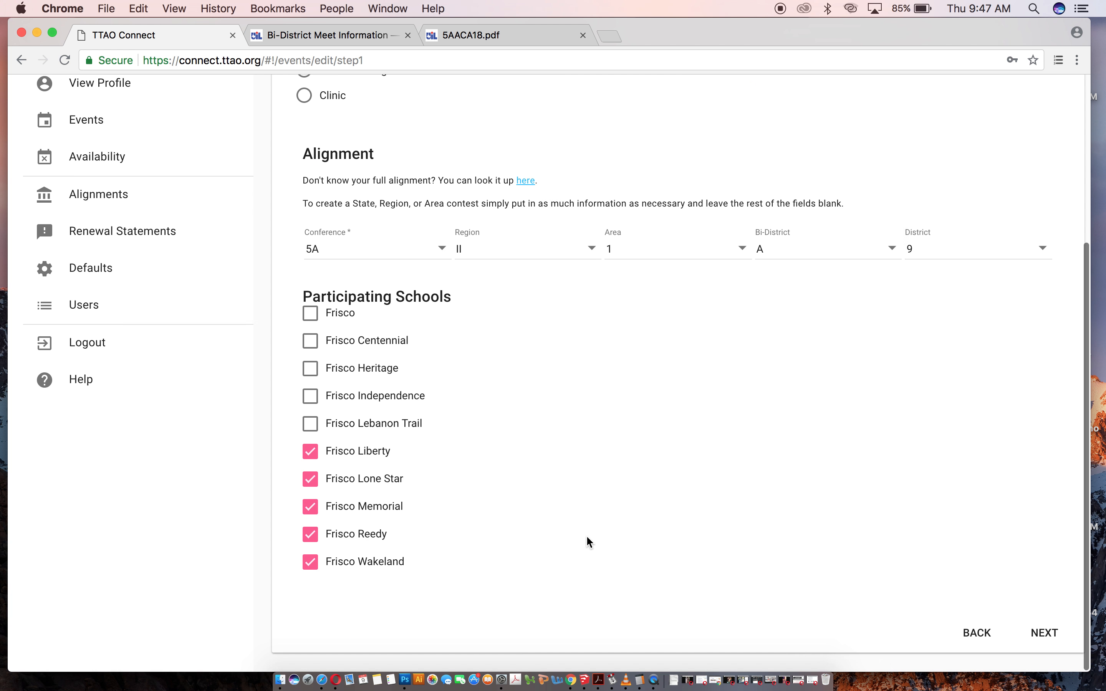
{"action": "left_click", "coordinate": [1056, 637]}
Set the contest date to 3/19/19 and answer No to a company meeting.
{"action": "left_click", "coordinate": [388, 187]}
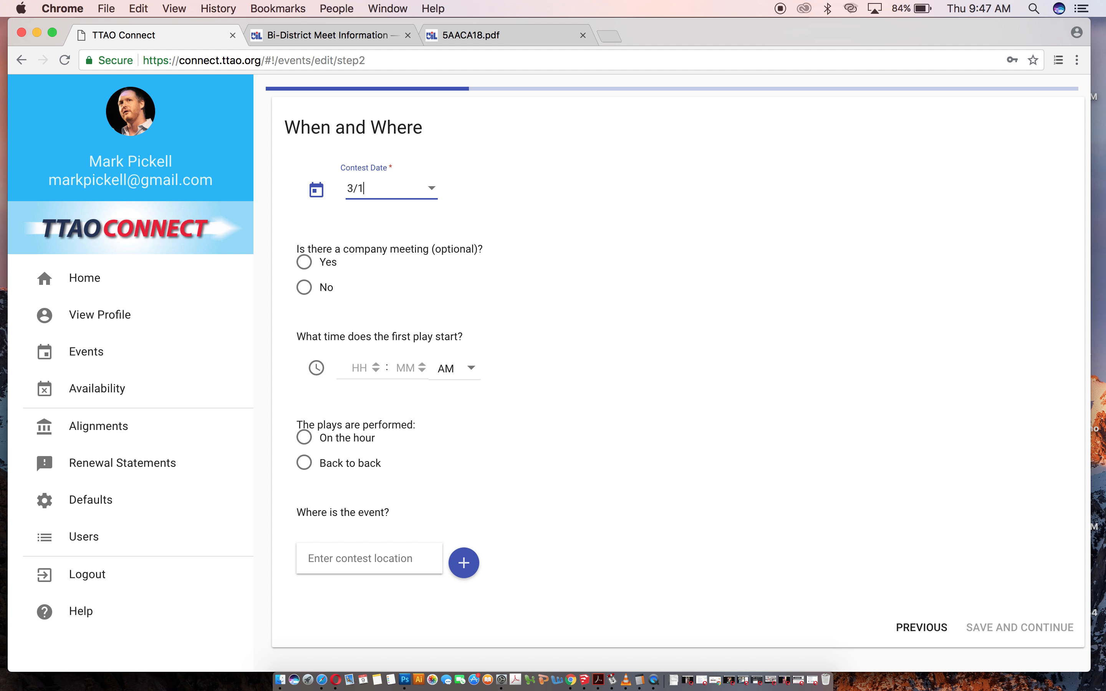
{"action": "left_click", "coordinate": [304, 287]}
Set the first play start to 1:00 PM with plays performed back to back.
{"action": "left_click", "coordinate": [364, 367]}
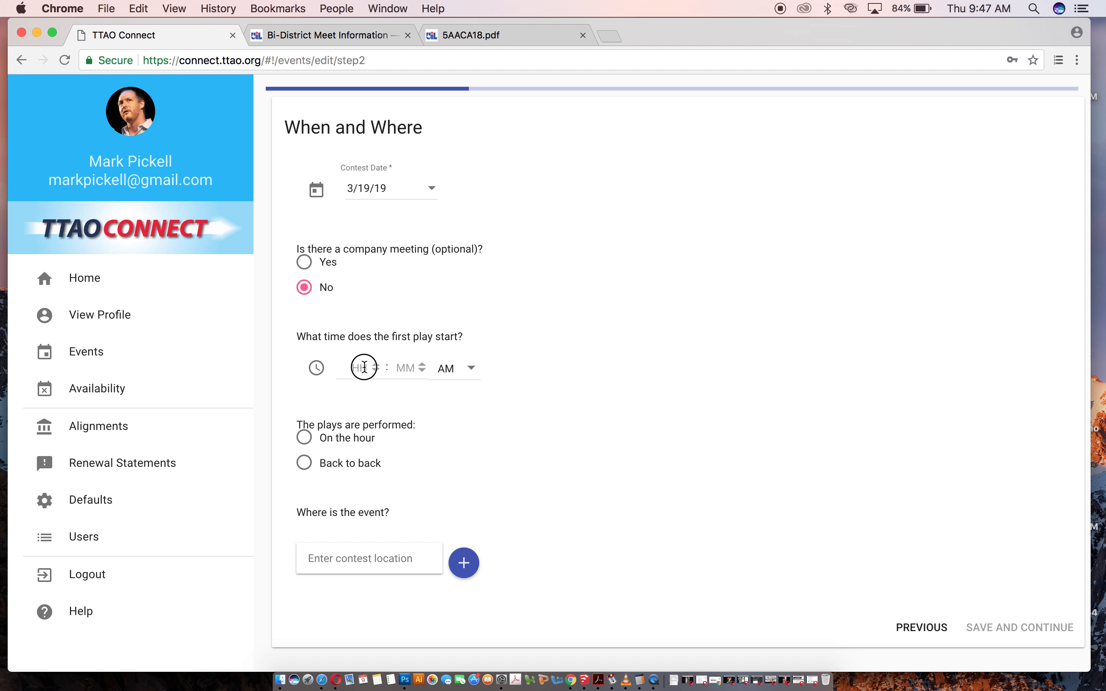
{"action": "type", "text": "1"}
{"action": "left_click", "coordinate": [478, 368]}
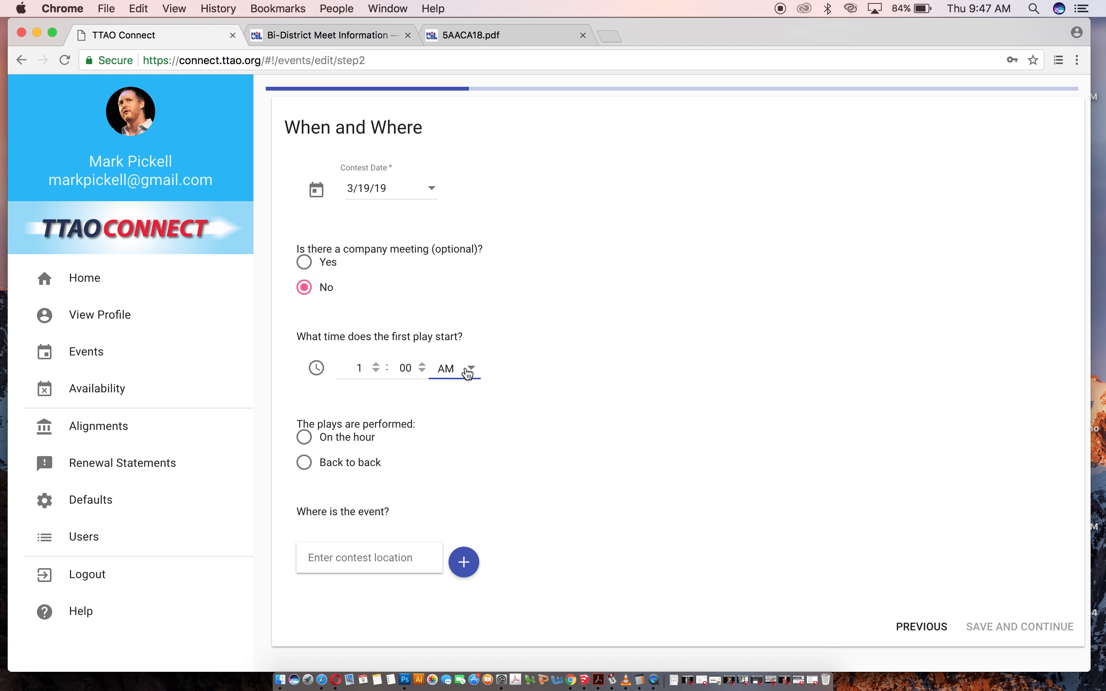
{"action": "left_click", "coordinate": [445, 404]}
{"action": "left_click", "coordinate": [305, 463]}
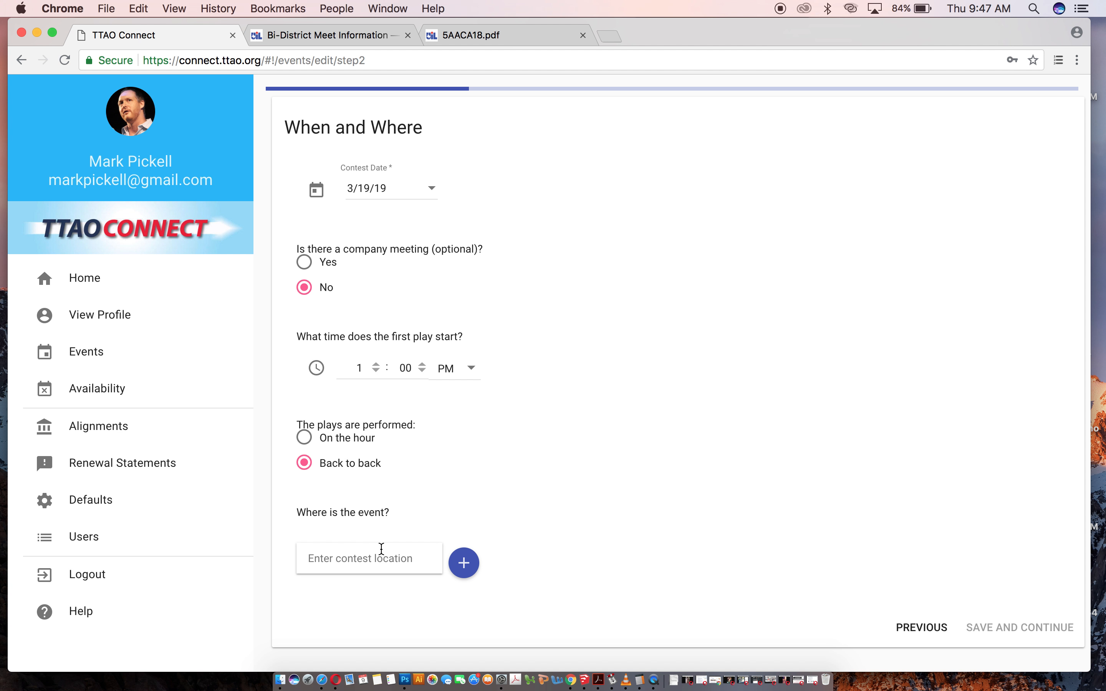
Choose Midway Performing Arts Center as the event location and save the step.
{"action": "type", "text": "Fri"}
{"action": "key", "text": "BackSpace"}
{"action": "key", "text": "BackSpace"}
{"action": "key", "text": "BackSpace"}
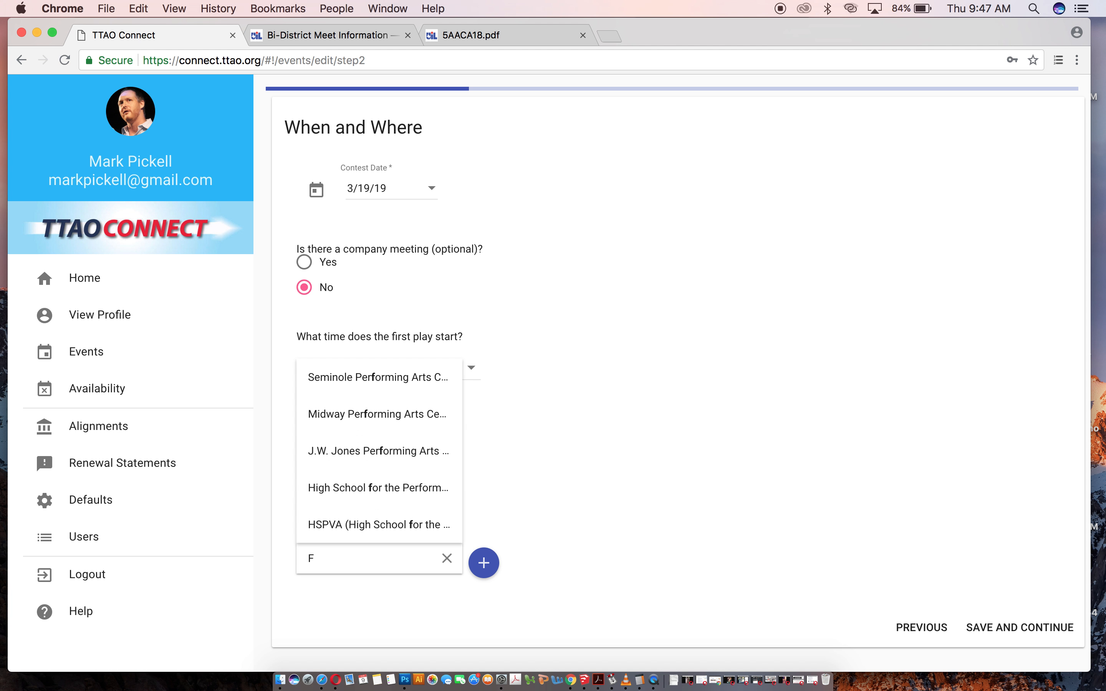
{"action": "type", "text": "F"}
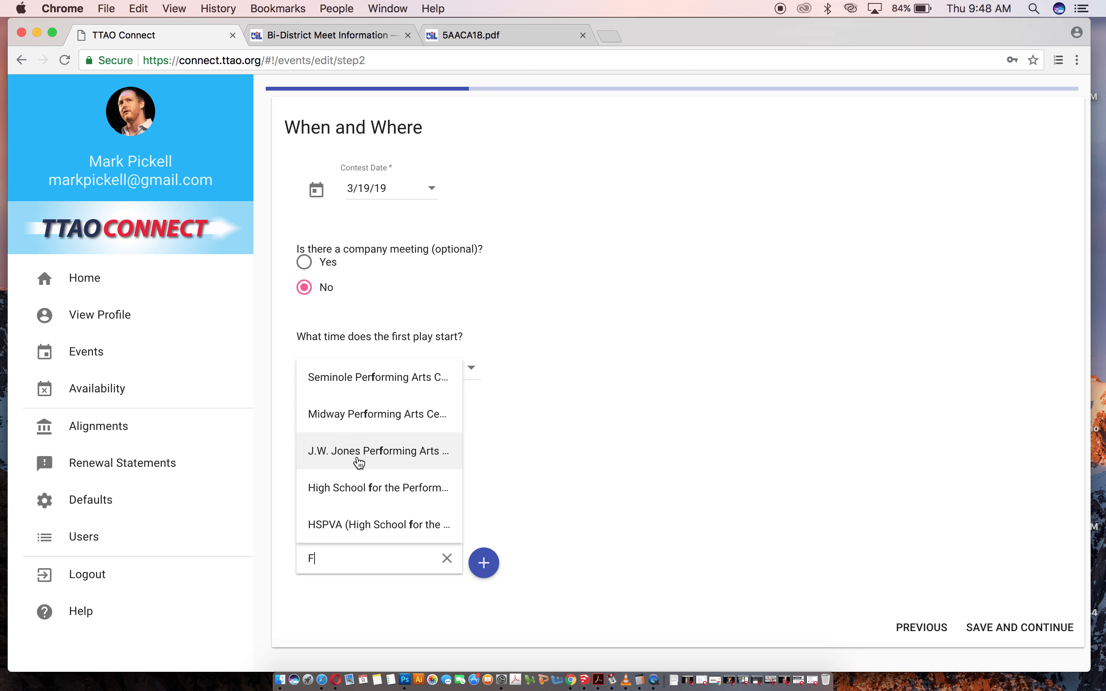
{"action": "left_click", "coordinate": [368, 425]}
{"action": "scroll", "coordinate": [613, 523], "scroll_direction": "down", "scroll_amount": 3}
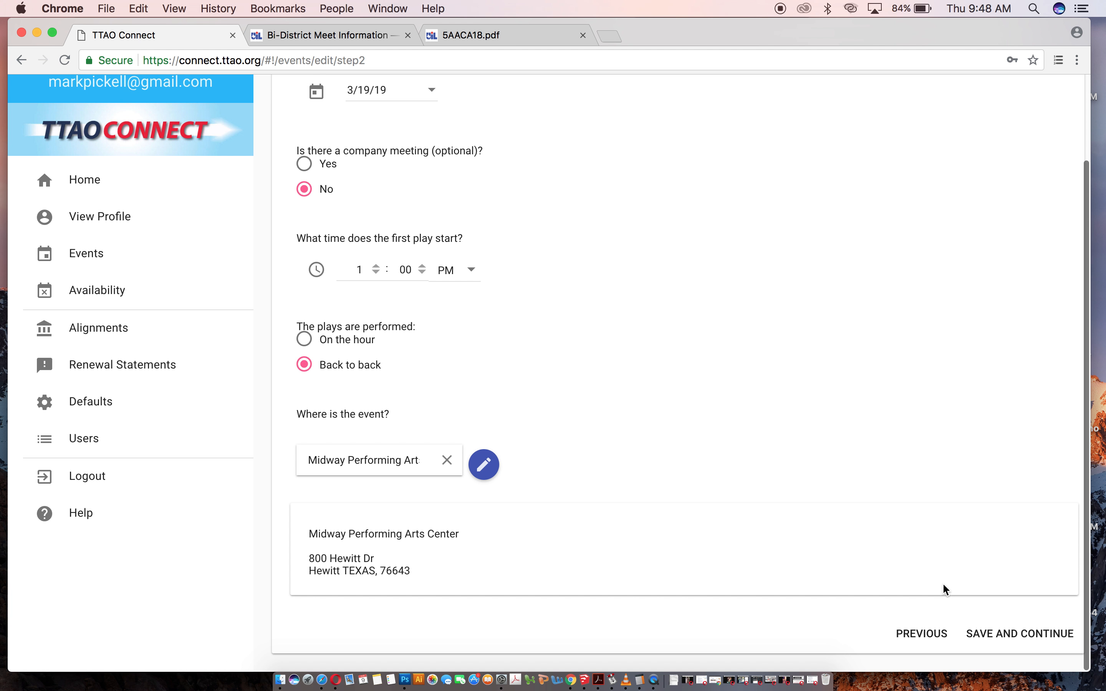
{"action": "left_click", "coordinate": [1024, 637]}
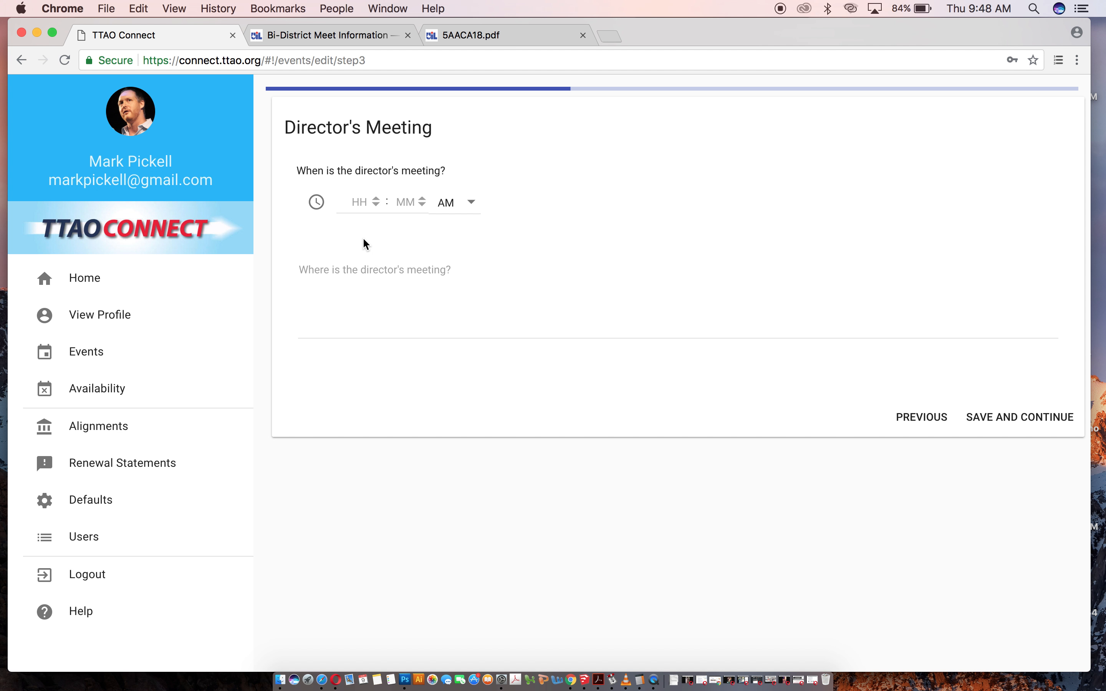
Schedule the director's meeting at 12:00 PM in the green room and save the step.
{"action": "left_click", "coordinate": [376, 204]}
{"action": "left_click", "coordinate": [466, 206]}
{"action": "left_click", "coordinate": [459, 239]}
{"action": "left_click", "coordinate": [457, 291]}
{"action": "type", "text": "green room"}
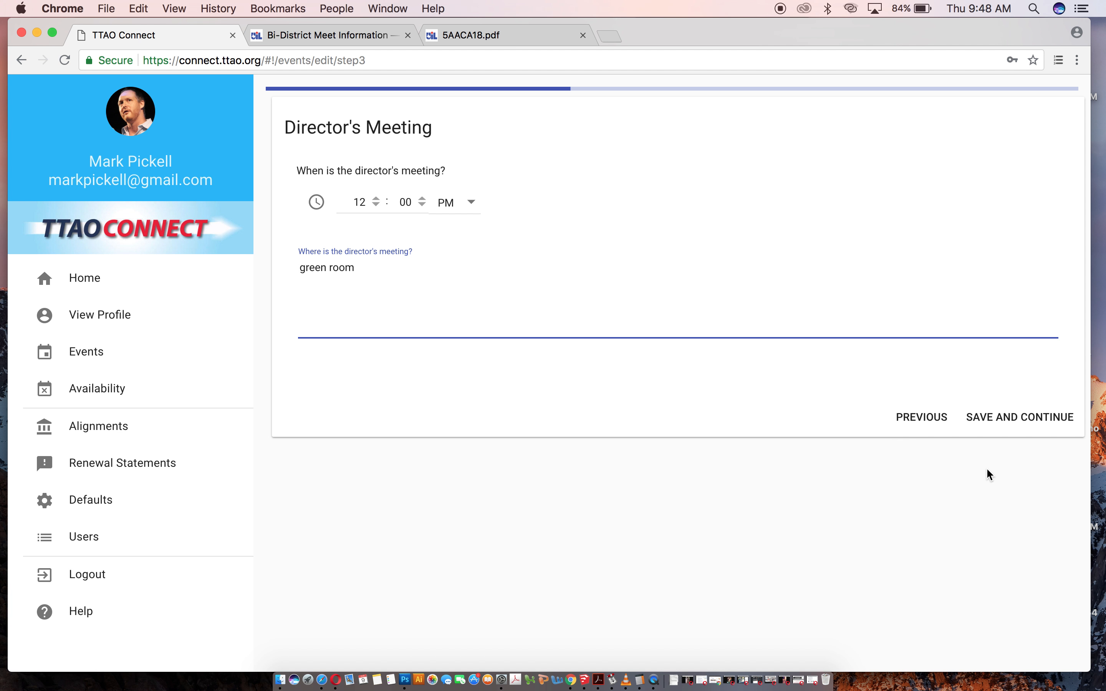
{"action": "left_click", "coordinate": [1029, 416]}
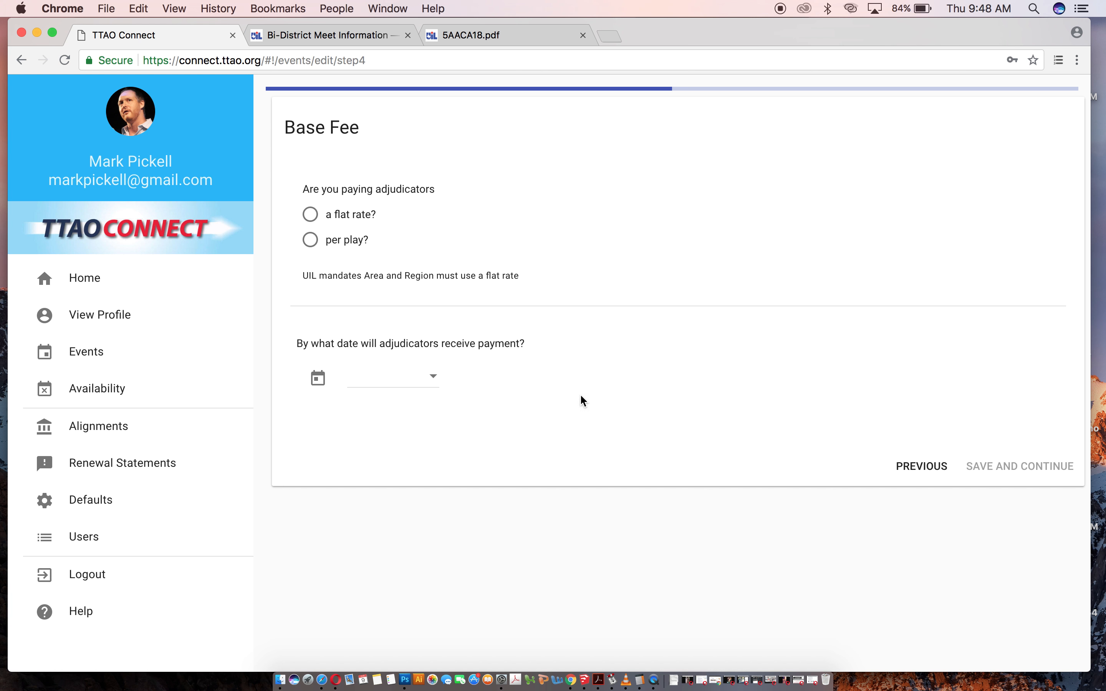
Choose to pay adjudicators per play at 75 per play.
{"action": "left_click", "coordinate": [310, 216]}
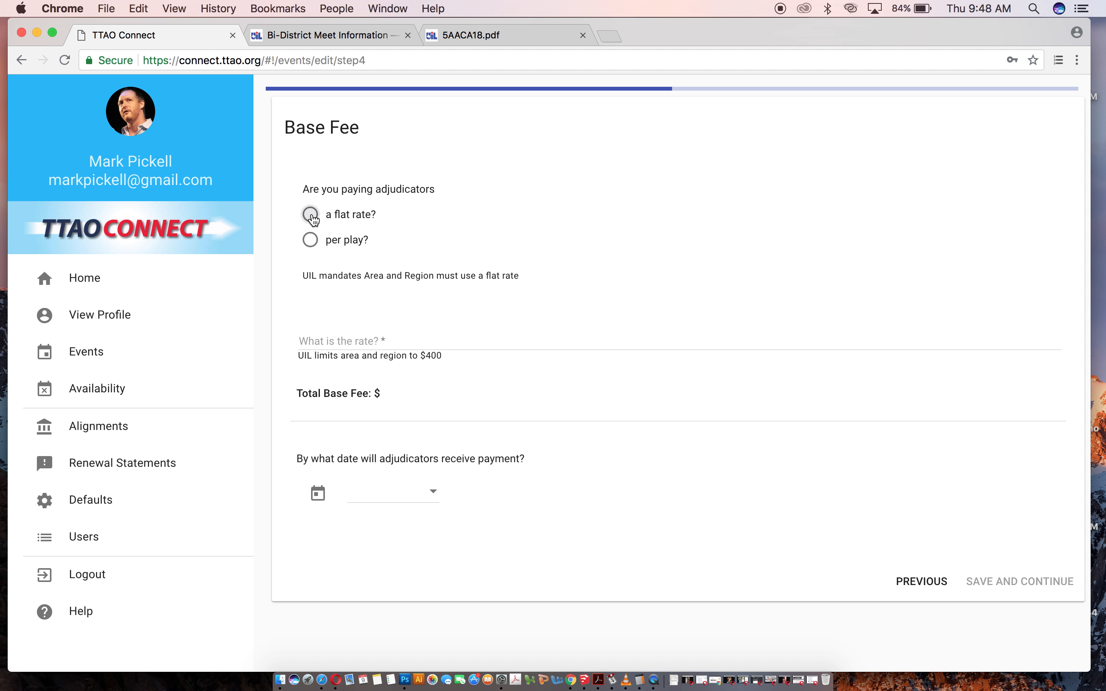
{"action": "left_click", "coordinate": [313, 242]}
{"action": "left_click", "coordinate": [345, 339]}
{"action": "type", "text": "75"}
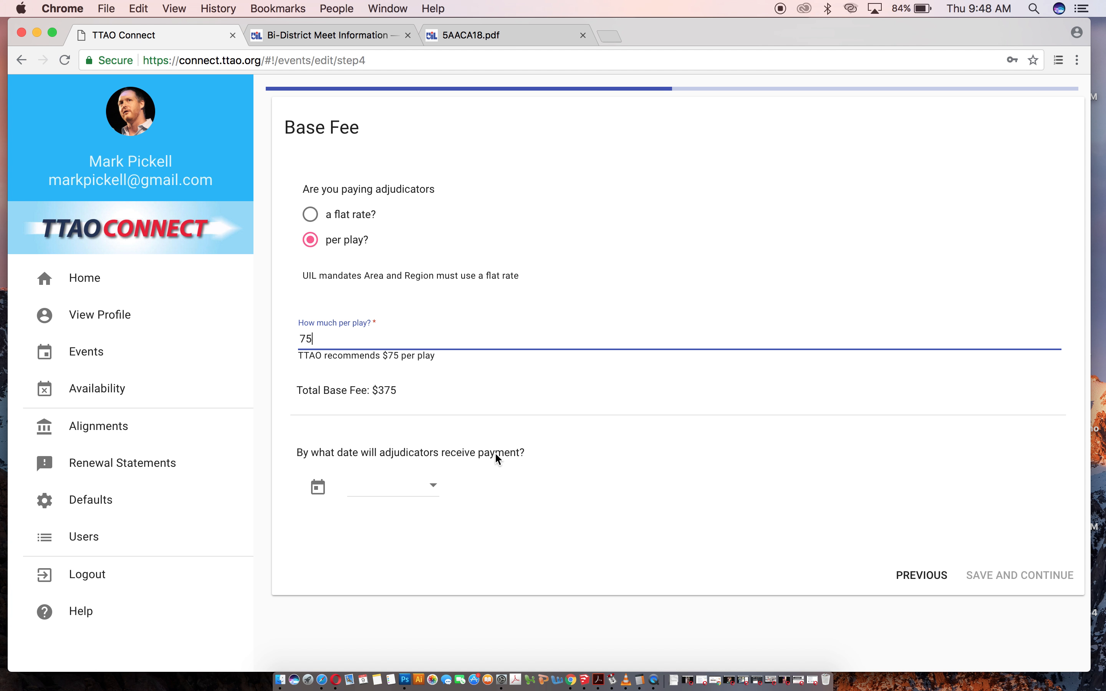
Enter the adjudicator payment date of 3/20 and save the base fee step.
{"action": "left_click", "coordinate": [416, 486]}
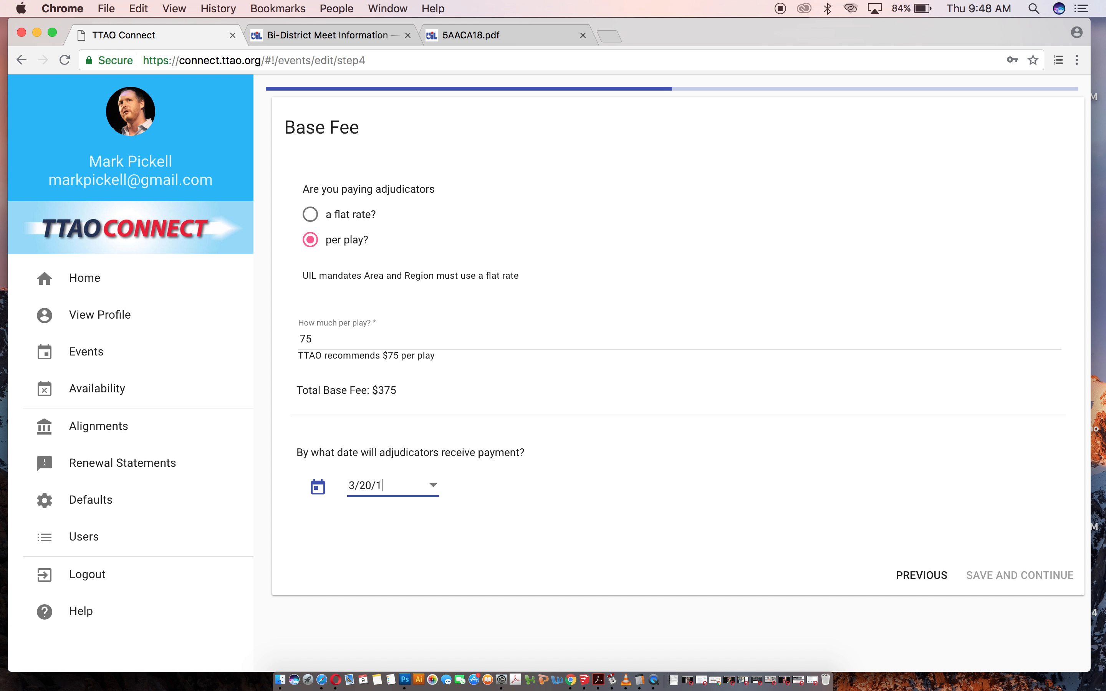
{"action": "left_click", "coordinate": [1011, 577]}
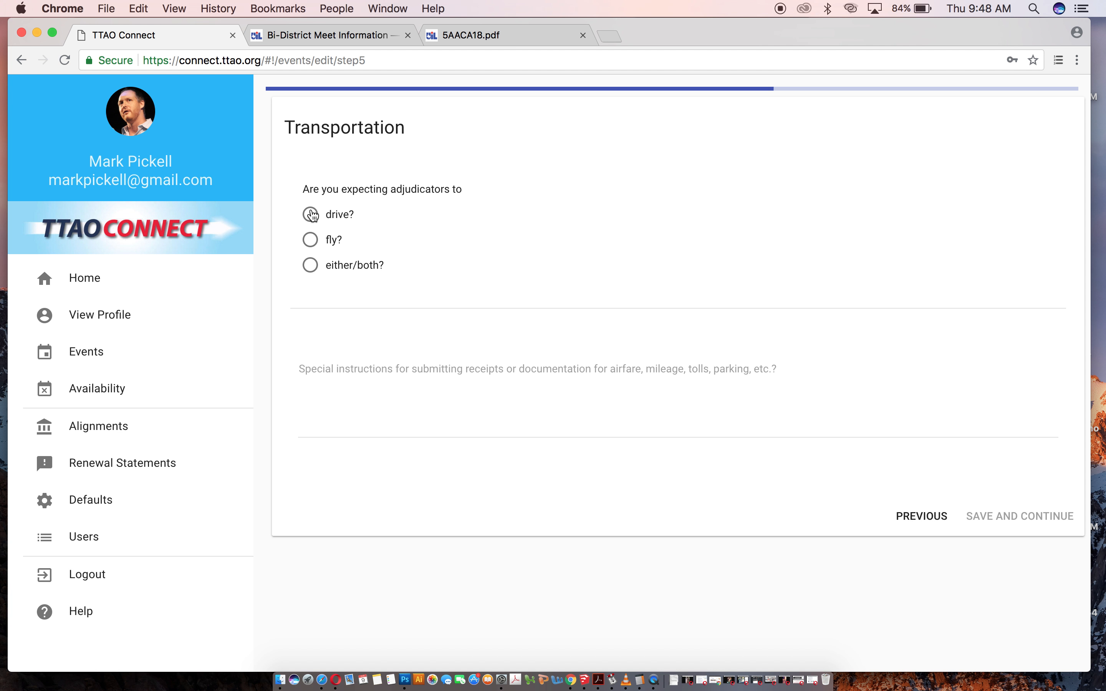
Expect adjudicators to drive and set the mileage rate to 0.545.
{"action": "left_click", "coordinate": [311, 214]}
{"action": "left_click", "coordinate": [344, 341]}
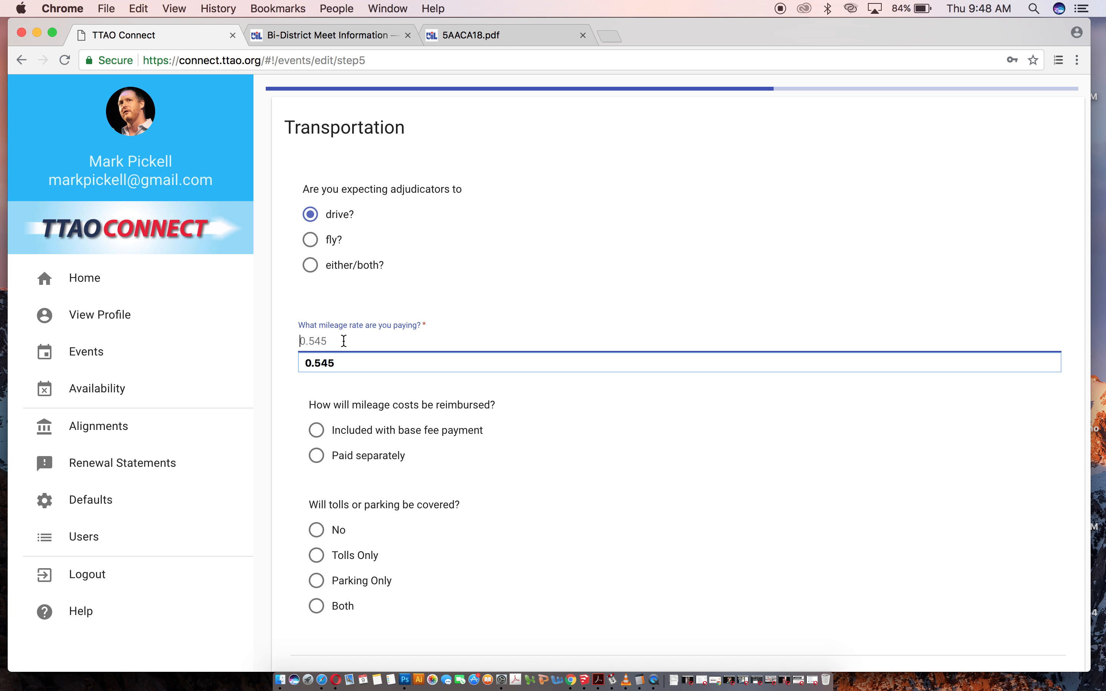
{"action": "left_click", "coordinate": [332, 362]}
Include mileage with the base fee payment, cover no tolls or parking, and save the transportation step.
{"action": "left_click", "coordinate": [316, 430]}
{"action": "scroll", "coordinate": [383, 486], "scroll_direction": "down", "scroll_amount": 3}
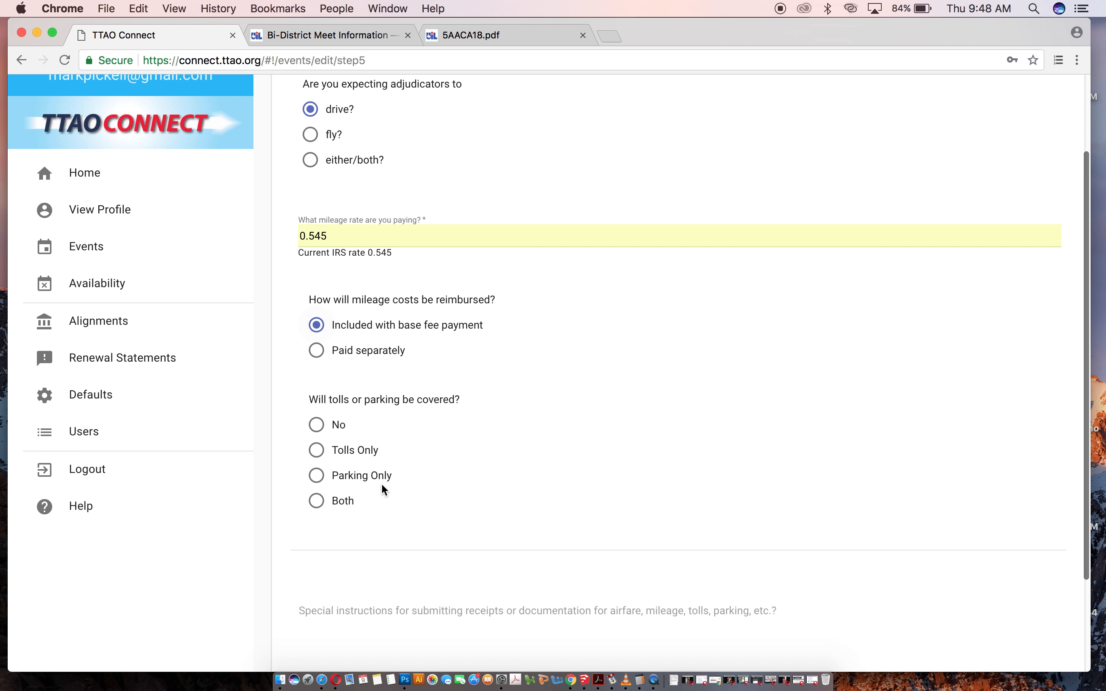
{"action": "left_click", "coordinate": [317, 396]}
{"action": "scroll", "coordinate": [654, 503], "scroll_direction": "down", "scroll_amount": 2}
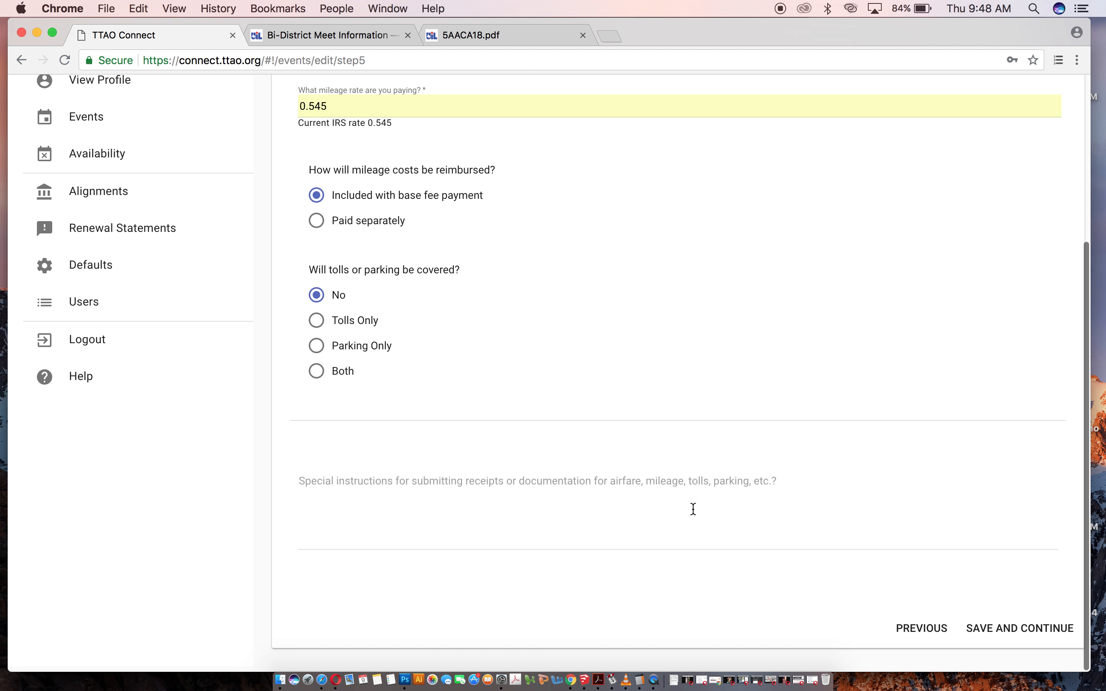
{"action": "left_click", "coordinate": [984, 631]}
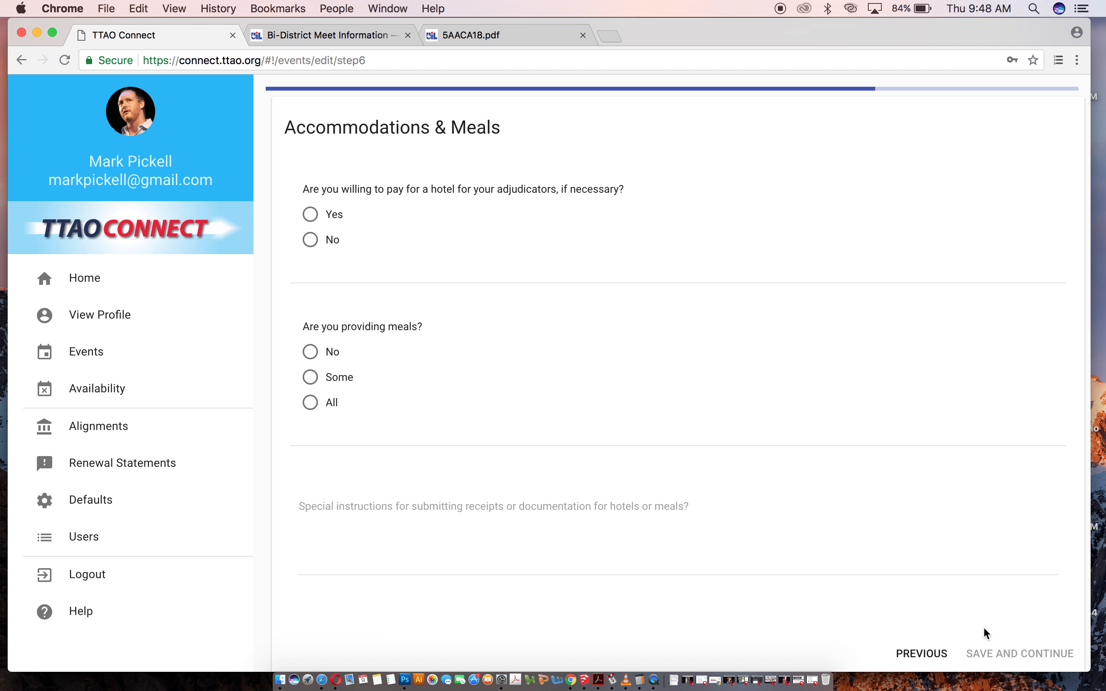
Agree to pay for a 2-night hotel with the Contest Manager making arrangements.
{"action": "left_click", "coordinate": [310, 215]}
{"action": "left_click", "coordinate": [311, 352]}
{"action": "scroll", "coordinate": [385, 424], "scroll_direction": "down", "scroll_amount": 2}
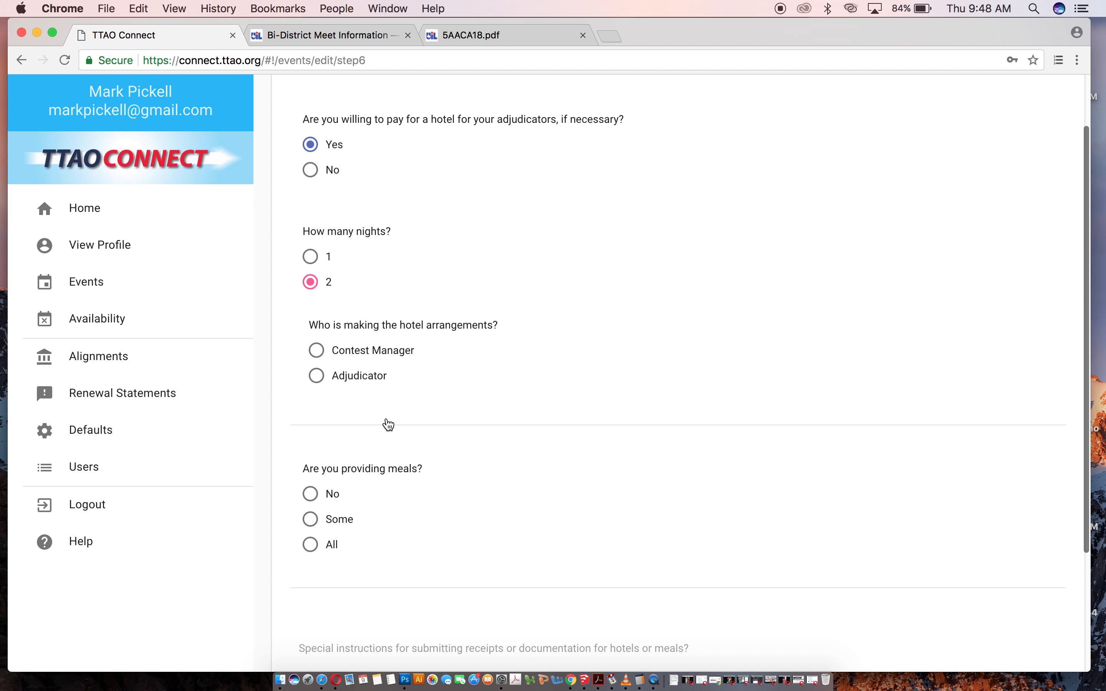
{"action": "left_click", "coordinate": [315, 352]}
Provide all meals and save the accommodations step.
{"action": "scroll", "coordinate": [379, 494], "scroll_direction": "down", "scroll_amount": 2}
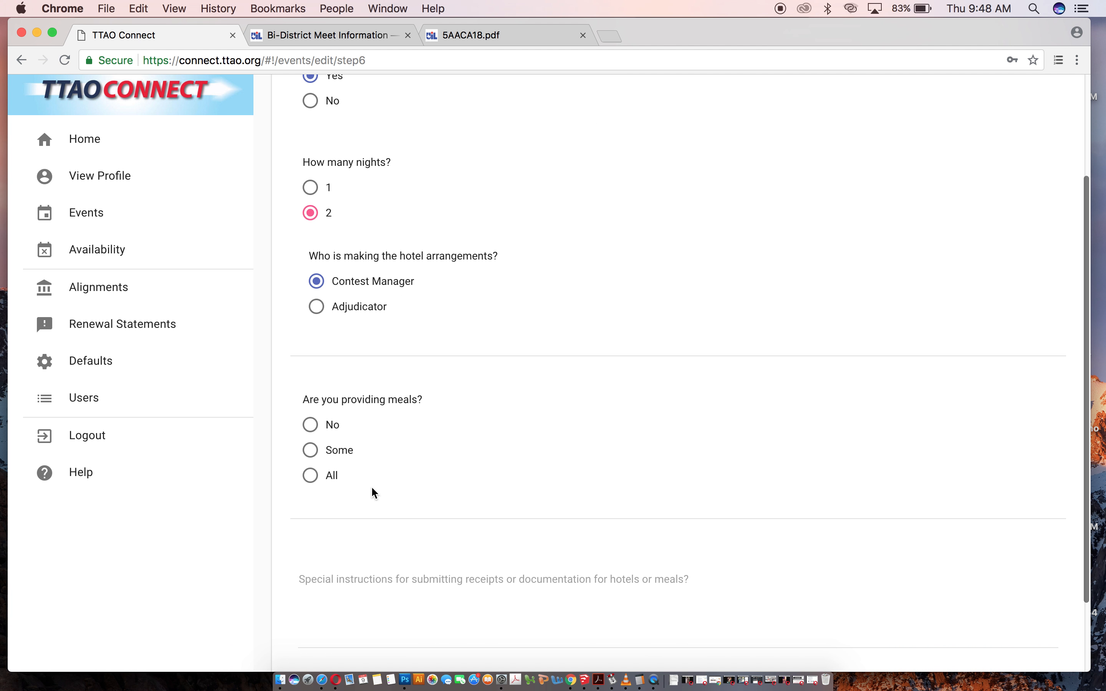
{"action": "left_click", "coordinate": [312, 476]}
{"action": "scroll", "coordinate": [533, 470], "scroll_direction": "down", "scroll_amount": 3}
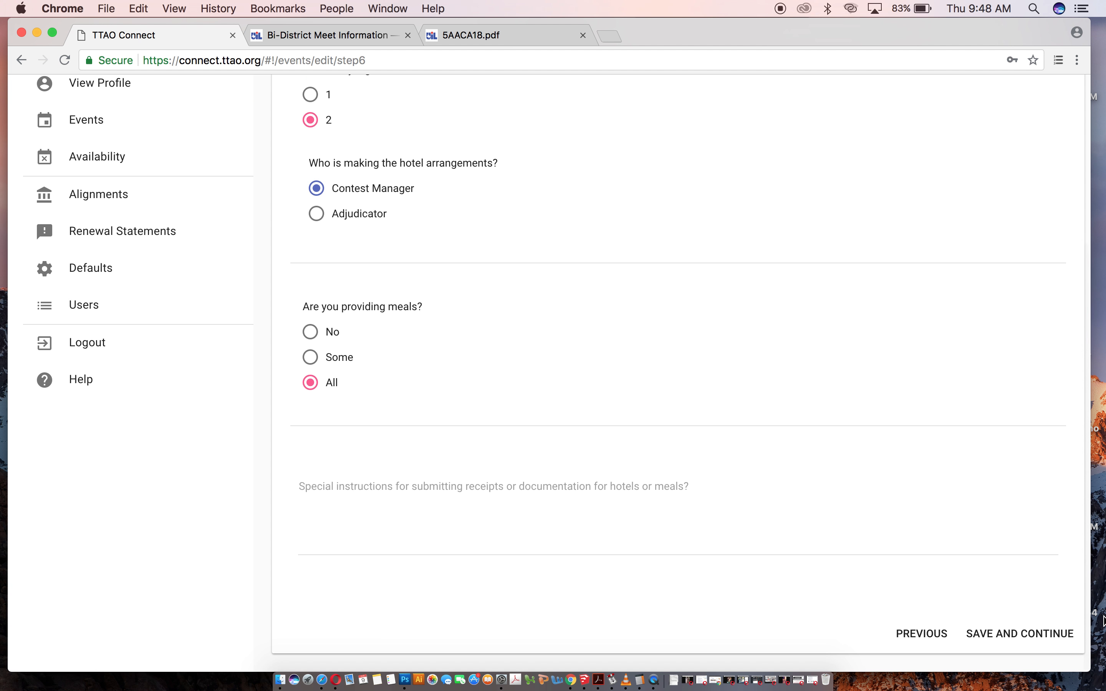
{"action": "left_click", "coordinate": [1034, 627]}
Answer No to an additional background check and save to reach the review.
{"action": "left_click", "coordinate": [310, 252]}
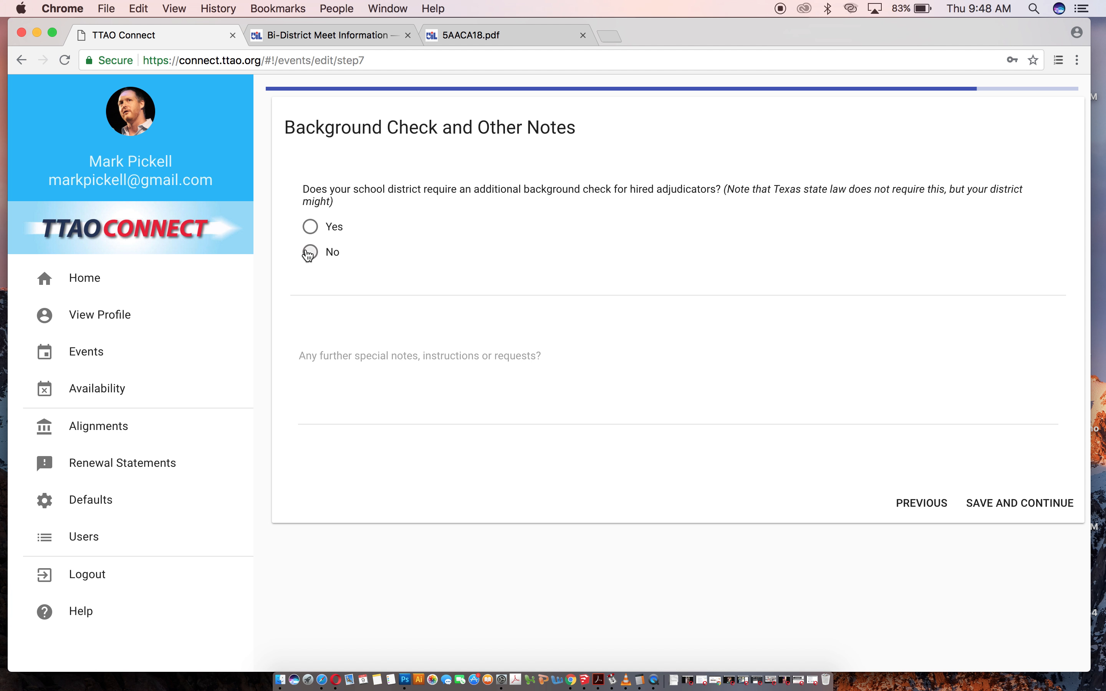
{"action": "left_click", "coordinate": [1016, 504]}
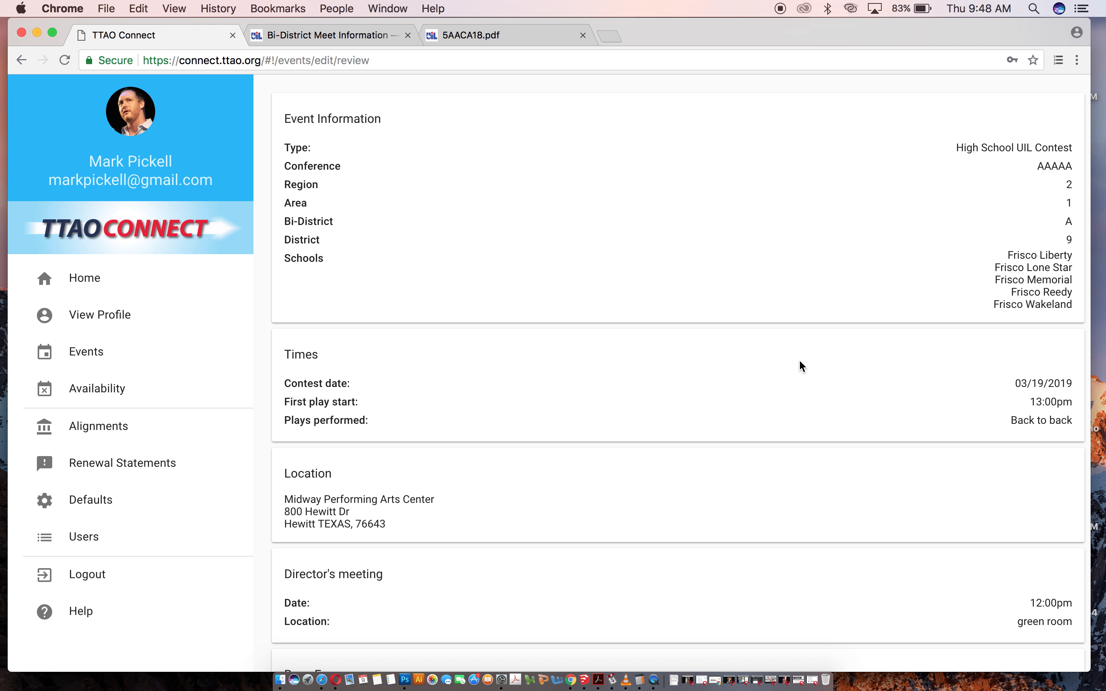
Scroll through the completed event review summary and return to the events list.
{"action": "scroll", "coordinate": [800, 361], "scroll_direction": "down", "scroll_amount": 1}
{"action": "scroll", "coordinate": [799, 361], "scroll_direction": "down", "scroll_amount": 7}
{"action": "scroll", "coordinate": [799, 361], "scroll_direction": "up", "scroll_amount": 8}
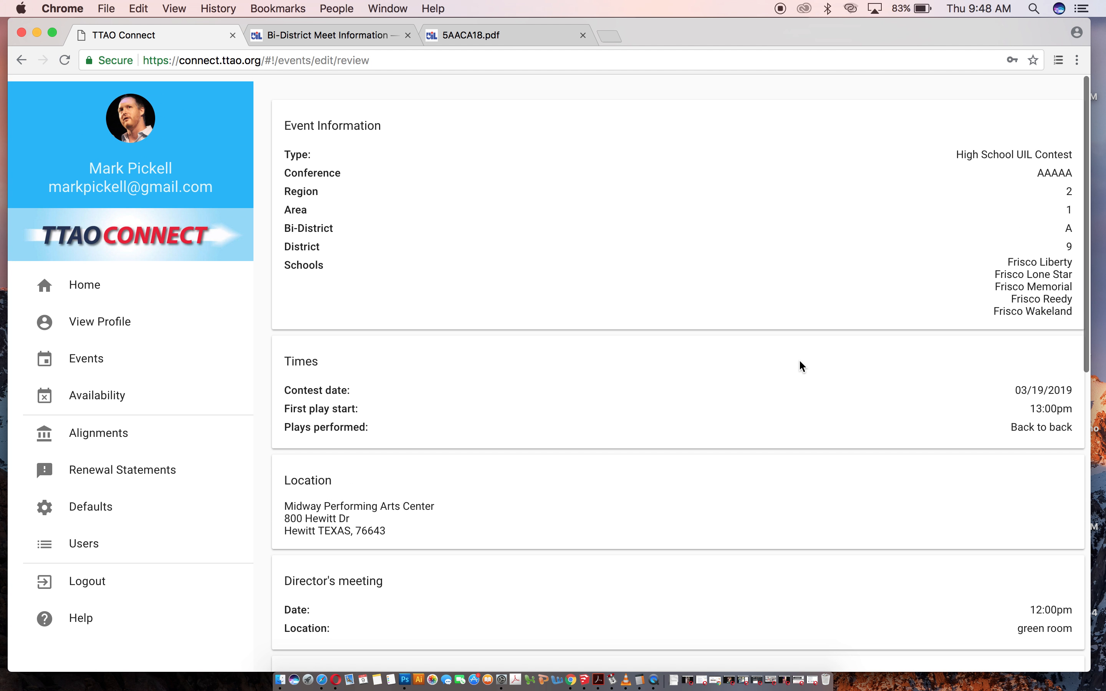
{"action": "scroll", "coordinate": [804, 366], "scroll_direction": "down", "scroll_amount": 10}
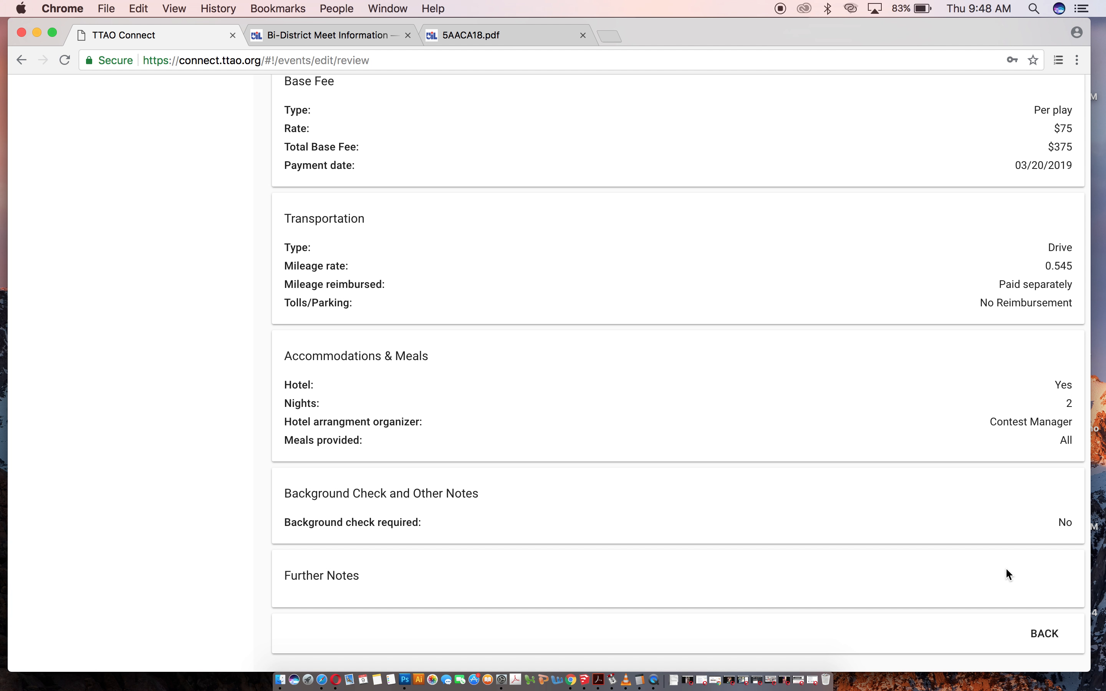
{"action": "scroll", "coordinate": [1008, 574], "scroll_direction": "up", "scroll_amount": 10}
{"action": "left_click", "coordinate": [85, 351]}
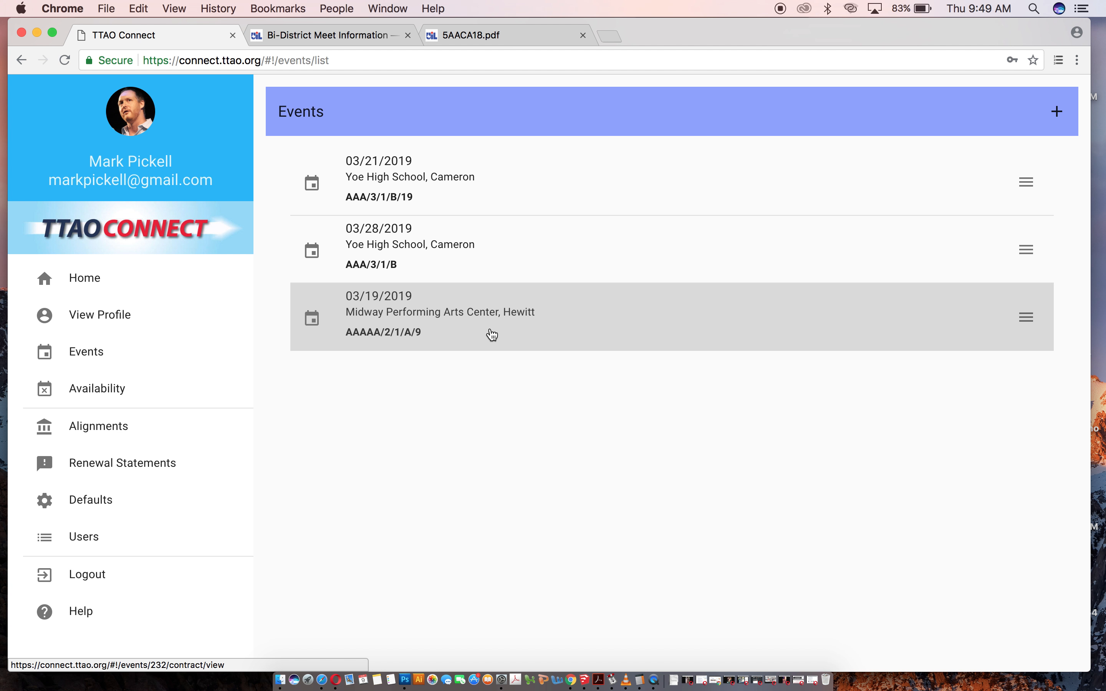
Start a new High School UIL Contest event and set its conference to 5A.
{"action": "left_click", "coordinate": [1060, 114]}
{"action": "left_click", "coordinate": [309, 278]}
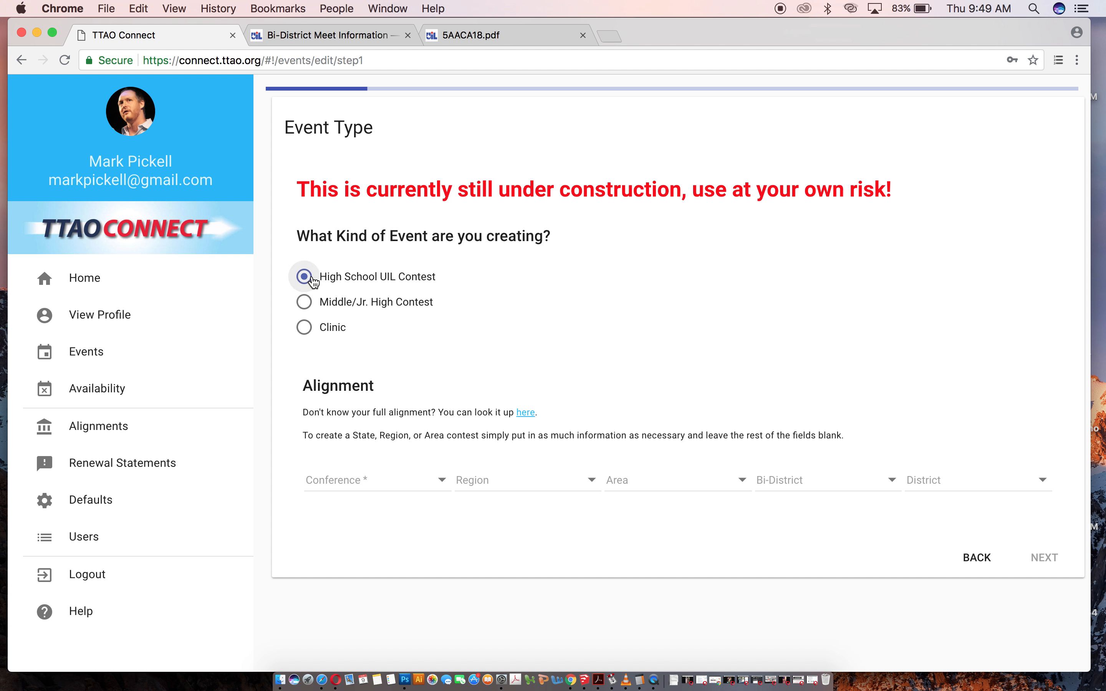
{"action": "left_click", "coordinate": [374, 485]}
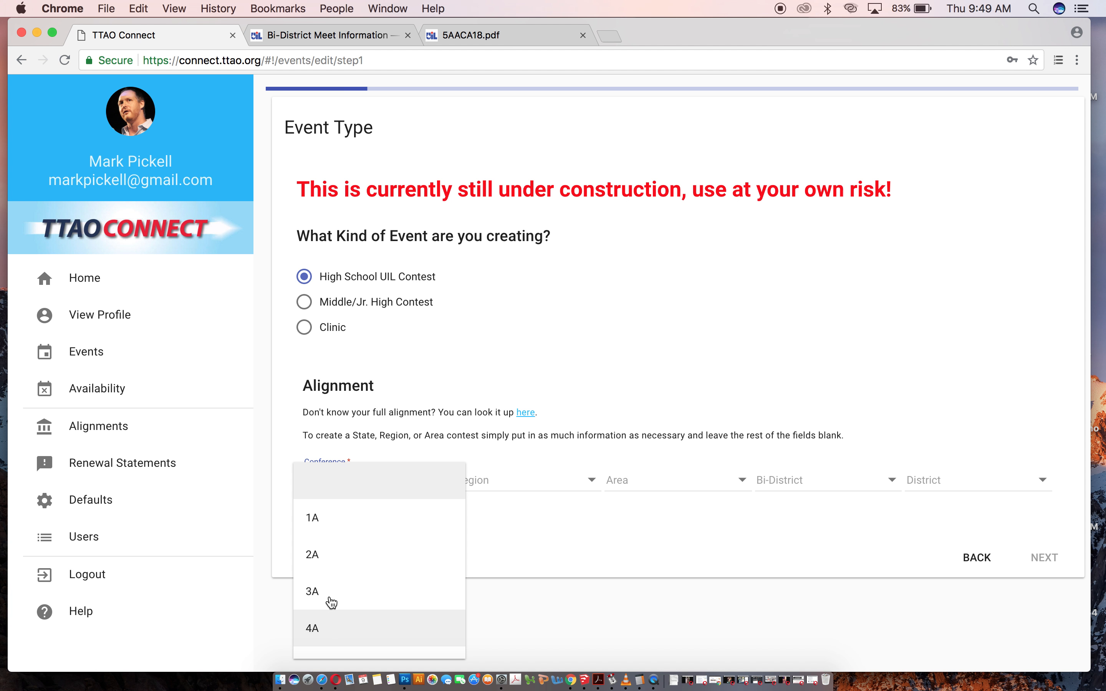
{"action": "scroll", "coordinate": [332, 613], "scroll_direction": "down", "scroll_amount": 2}
{"action": "left_click", "coordinate": [321, 626]}
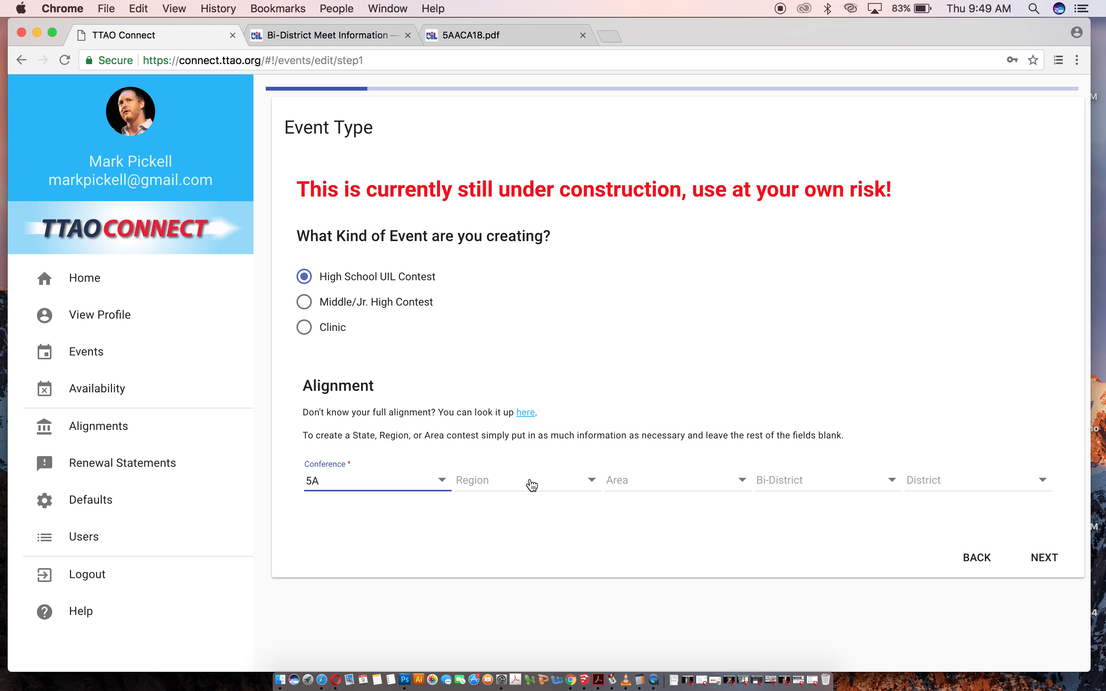
Set the alignment to Region II, Area 1, Bi-District A and District 9.
{"action": "left_click", "coordinate": [532, 486]}
{"action": "left_click", "coordinate": [516, 555]}
{"action": "left_click", "coordinate": [662, 480]}
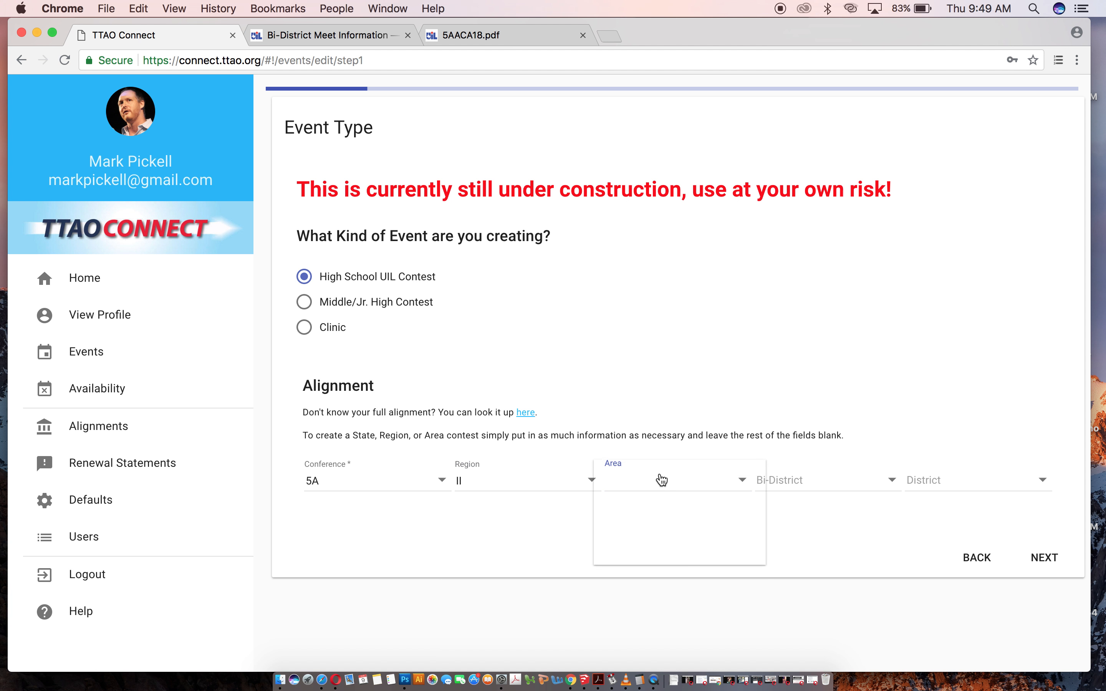
{"action": "left_click", "coordinate": [649, 521]}
{"action": "left_click", "coordinate": [807, 479]}
{"action": "left_click", "coordinate": [818, 518]}
{"action": "left_click", "coordinate": [951, 484]}
{"action": "scroll", "coordinate": [972, 557], "scroll_direction": "down", "scroll_amount": 5}
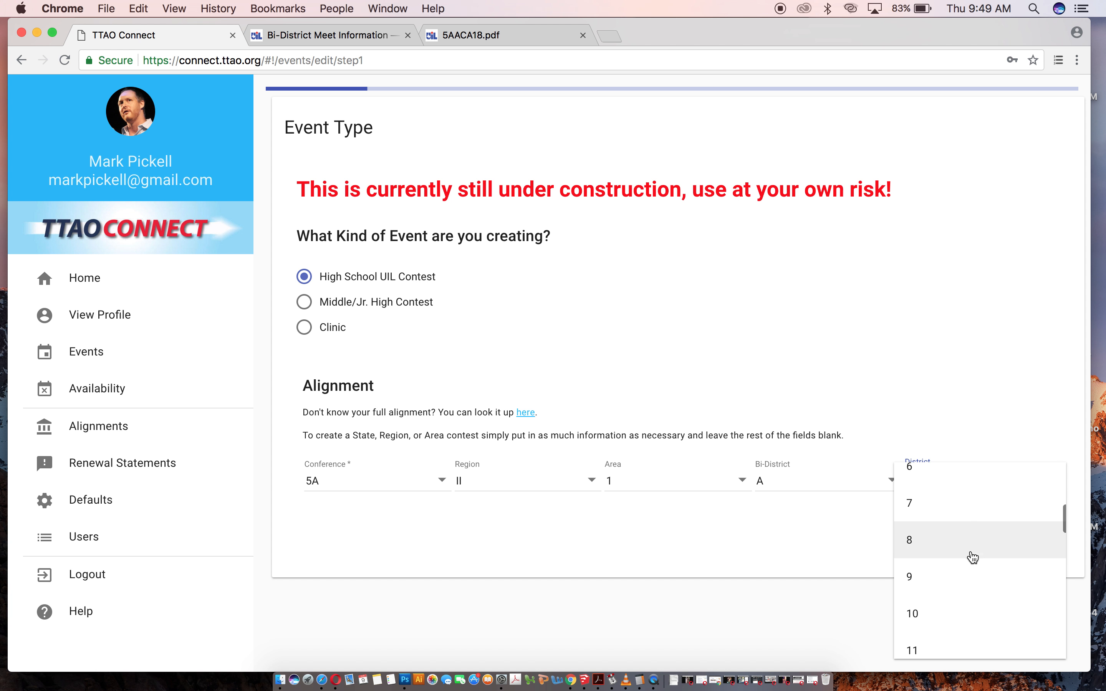
{"action": "left_click", "coordinate": [962, 577]}
Deselect Frisco Liberty, Lone Star, Memorial, Reedy and Wakeland from participating schools and continue.
{"action": "scroll", "coordinate": [779, 530], "scroll_direction": "down", "scroll_amount": 5}
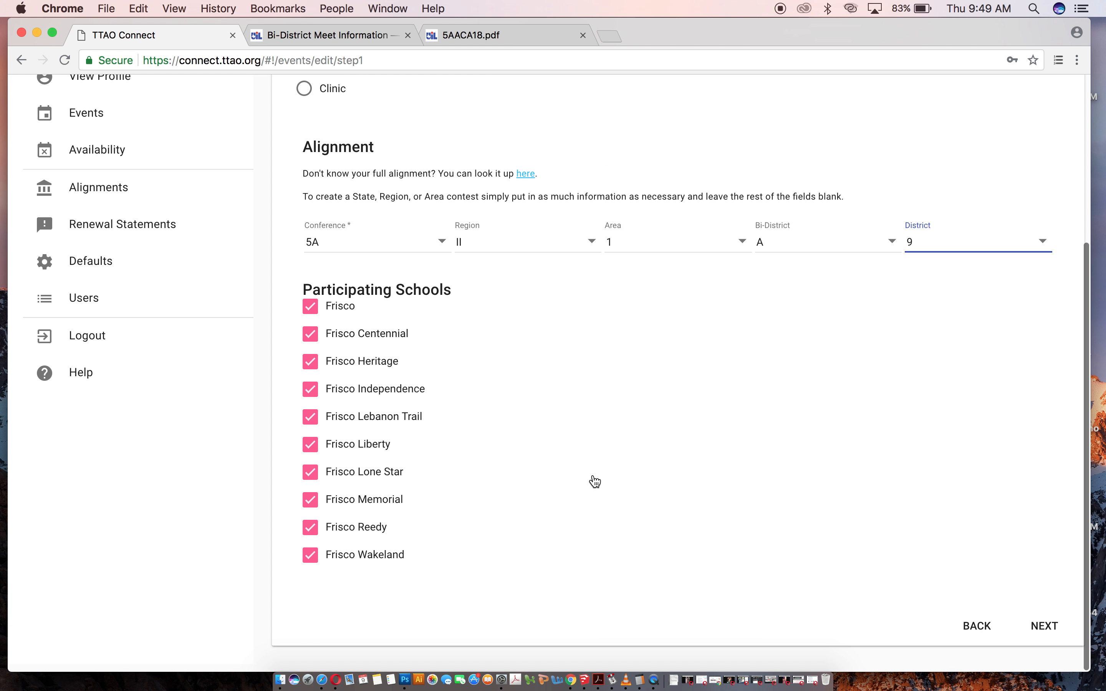
{"action": "left_click", "coordinate": [311, 562]}
{"action": "left_click", "coordinate": [310, 535]}
{"action": "left_click", "coordinate": [310, 508]}
{"action": "left_click", "coordinate": [311, 480]}
{"action": "left_click", "coordinate": [311, 452]}
{"action": "left_click", "coordinate": [1044, 634]}
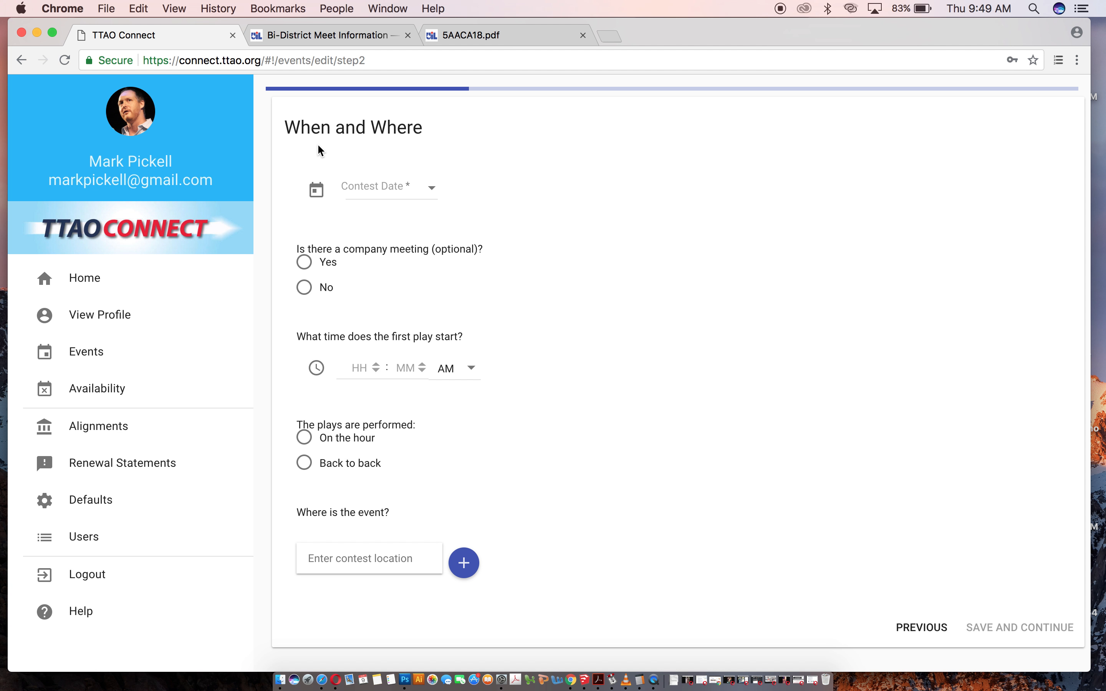
Set the contest date to 3/20/19.
{"action": "left_click", "coordinate": [362, 183]}
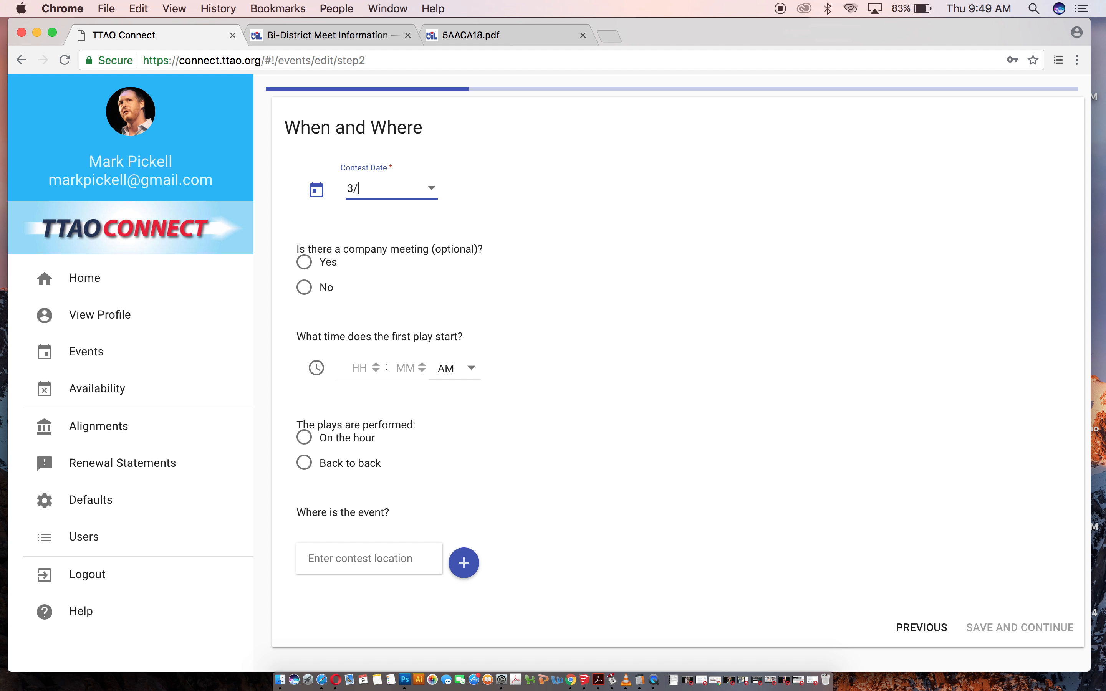
{"action": "type", "text": "3/20/19"}
{"action": "key", "text": "Tab"}
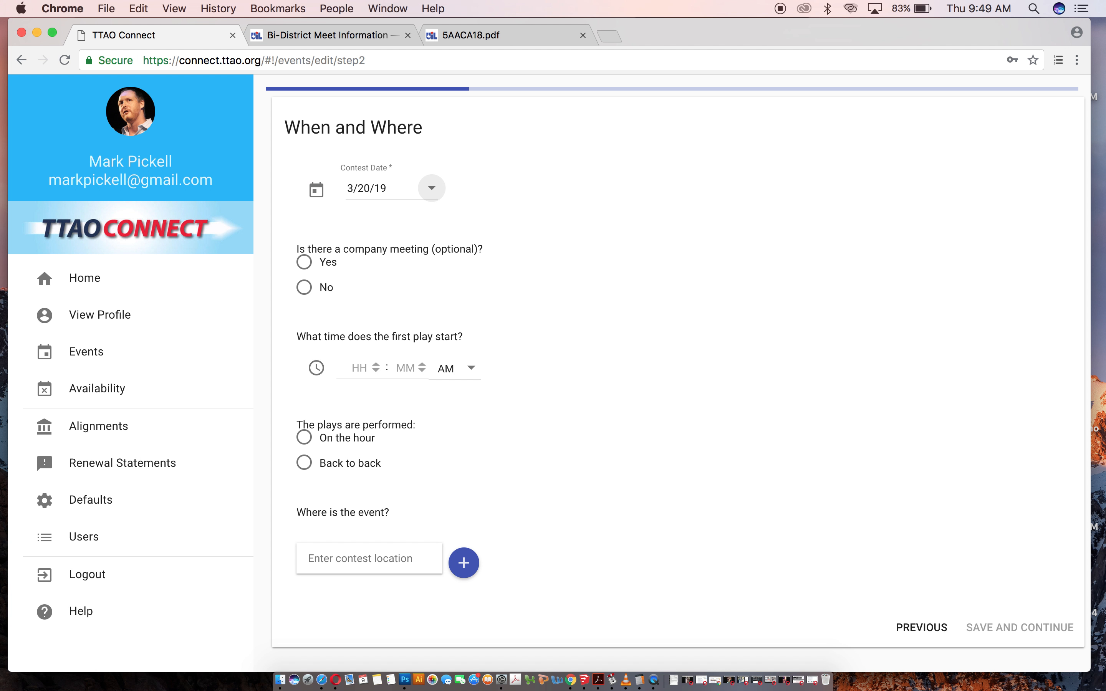
Answer No to a company meeting and set the first play start to 1:00 PM.
{"action": "left_click", "coordinate": [304, 287]}
{"action": "left_click", "coordinate": [358, 369]}
{"action": "left_click", "coordinate": [360, 389]}
{"action": "left_click", "coordinate": [476, 370]}
{"action": "left_click", "coordinate": [436, 408]}
Choose back-to-back performances, set the location to Midway Performing Arts Center, and save the step.
{"action": "left_click", "coordinate": [303, 463]}
{"action": "type", "text": "mid"}
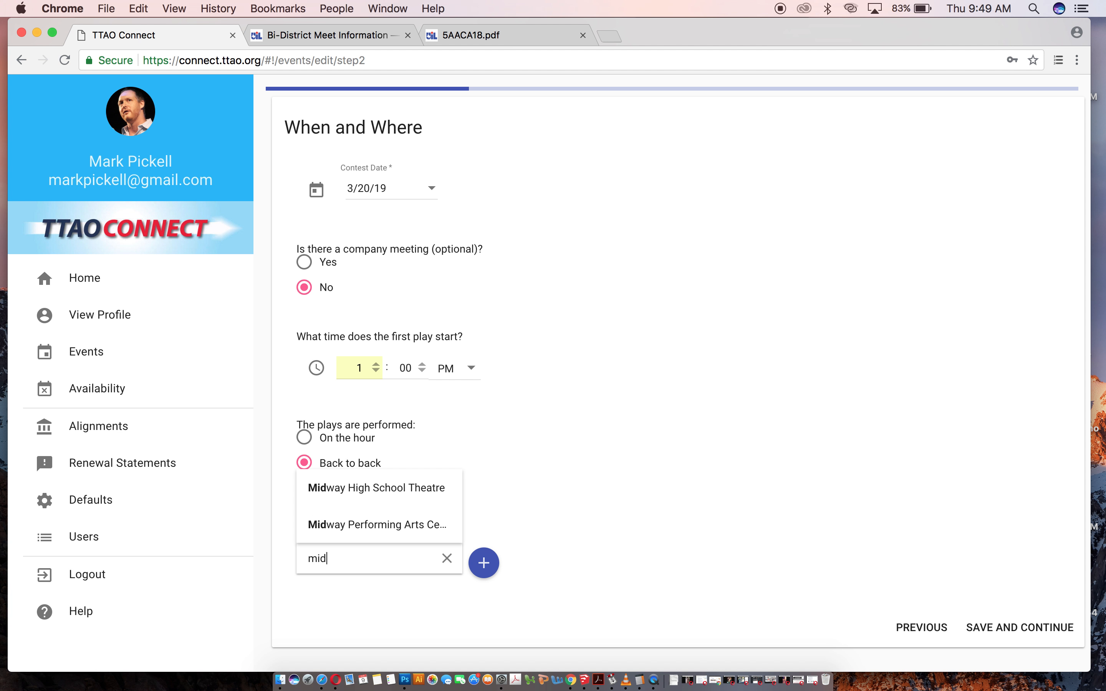
{"action": "left_click", "coordinate": [397, 523]}
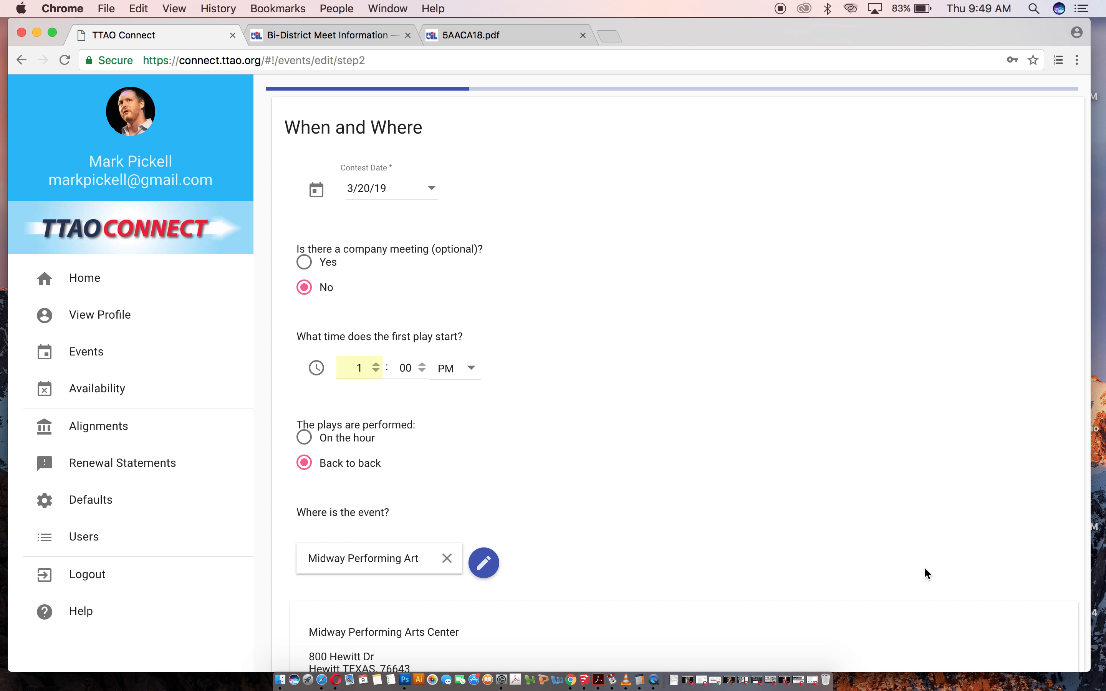
{"action": "scroll", "coordinate": [924, 567], "scroll_direction": "down", "scroll_amount": 3}
{"action": "left_click", "coordinate": [1029, 637]}
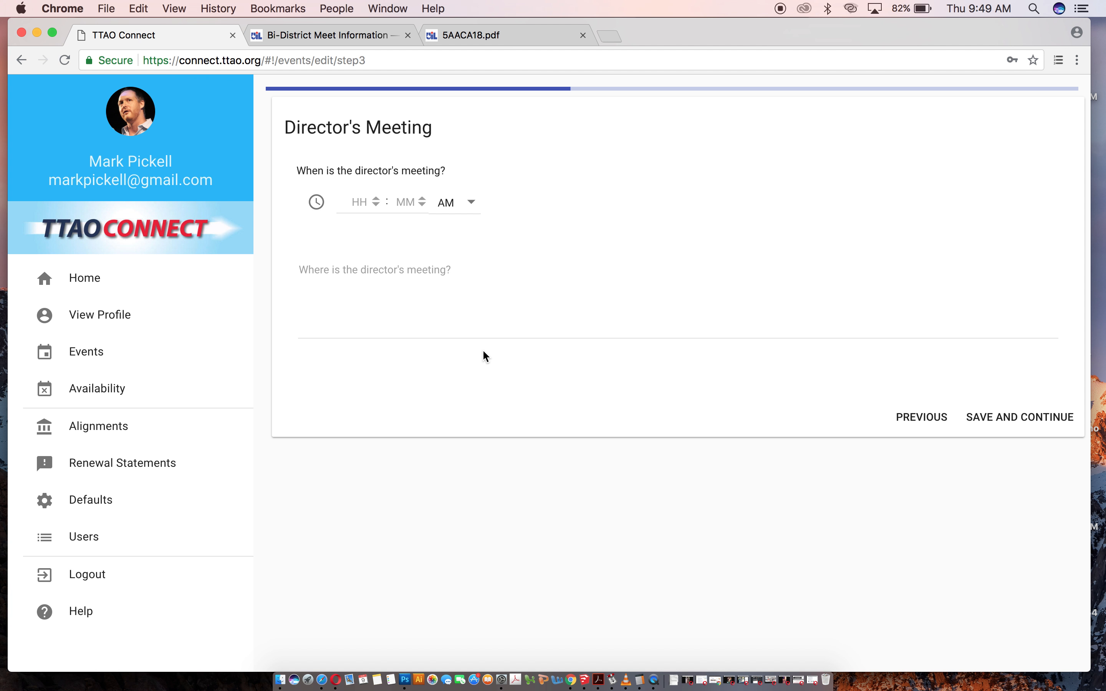
Schedule the director's meeting for 12:00 PM in the green room location "green" and save.
{"action": "left_click", "coordinate": [376, 206]}
{"action": "left_click", "coordinate": [471, 207]}
{"action": "left_click", "coordinate": [438, 239]}
{"action": "left_click", "coordinate": [407, 267]}
{"action": "type", "text": "gree"}
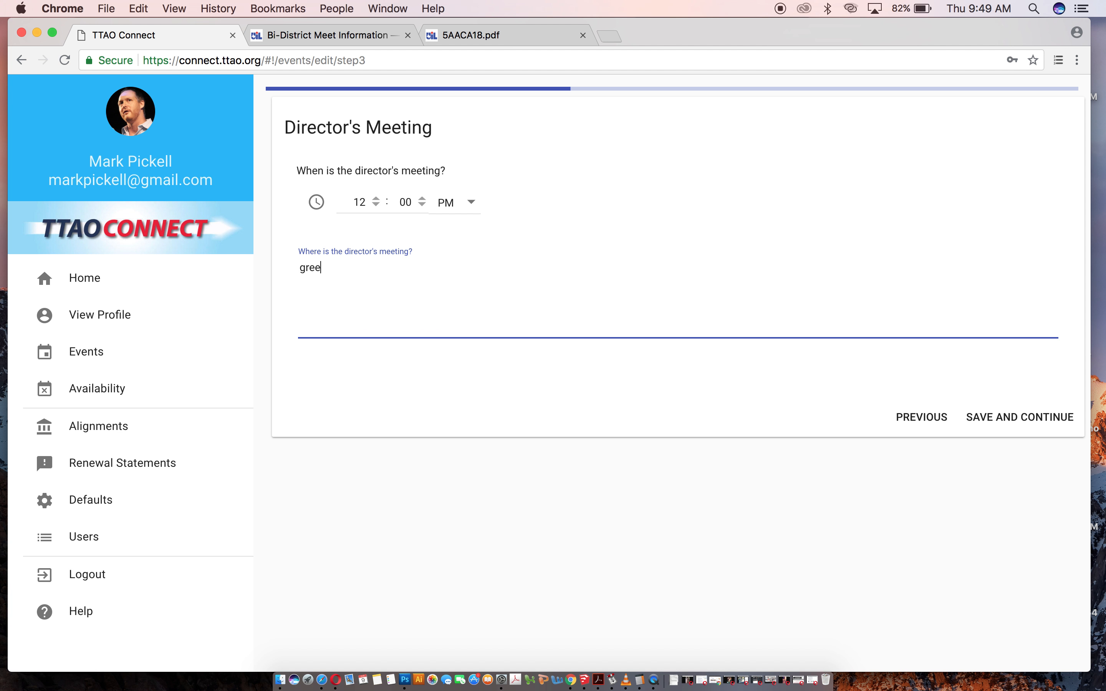
{"action": "type", "text": "n"}
{"action": "left_click", "coordinate": [1020, 418]}
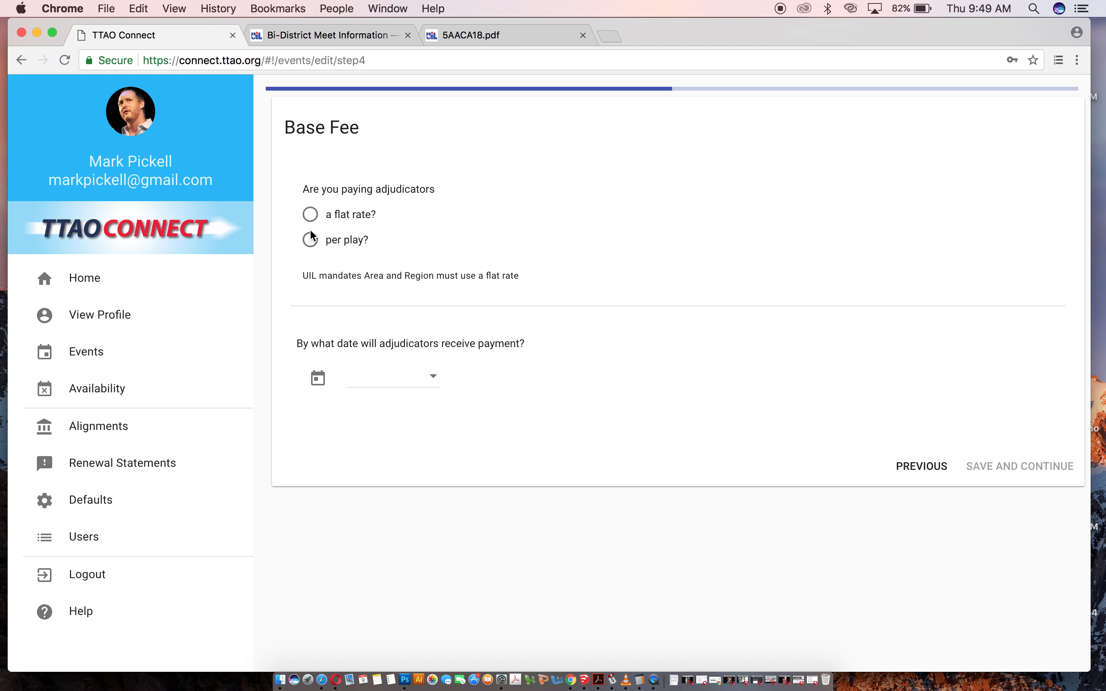
Pay adjudicators $75 per play with a payment date of 3/21/19 and save the base fee.
{"action": "left_click", "coordinate": [311, 240]}
{"action": "left_click", "coordinate": [339, 341]}
{"action": "type", "text": "75"}
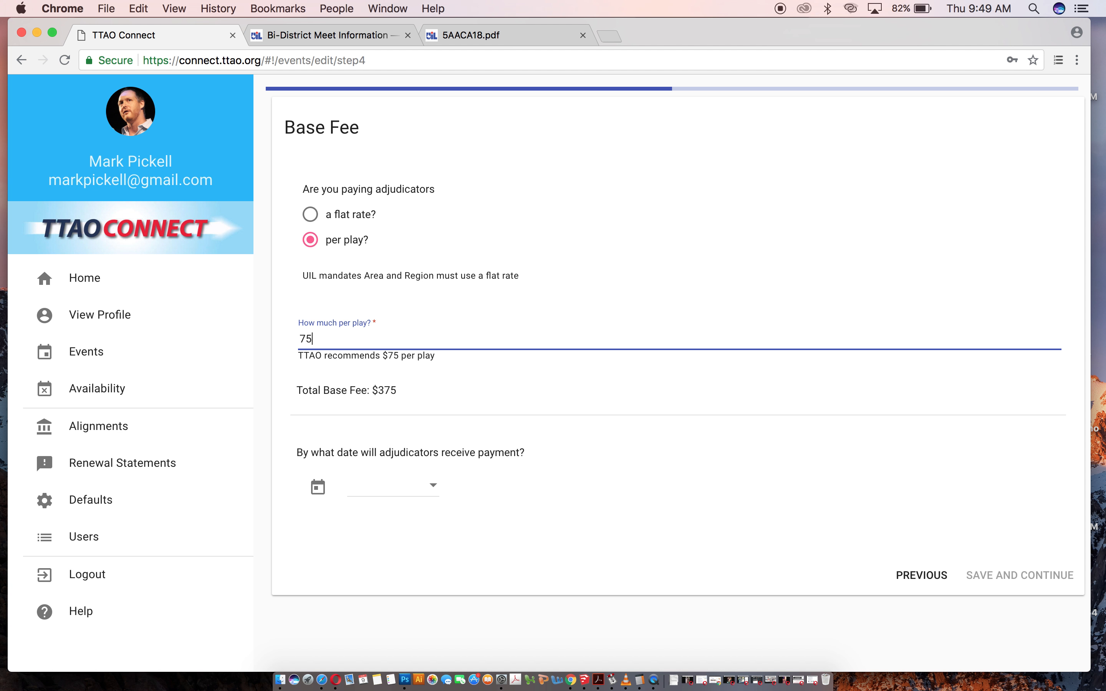
{"action": "left_click", "coordinate": [408, 481]}
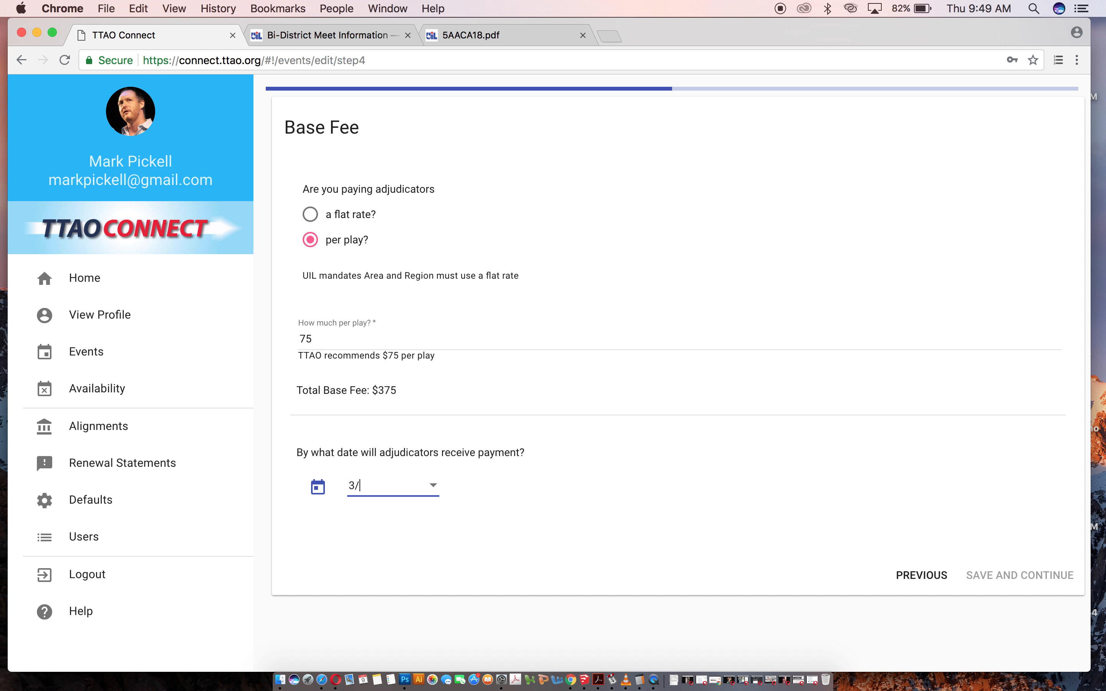
{"action": "left_click", "coordinate": [1003, 579]}
Set adjudicators to drive at a mileage rate of 0.545.
{"action": "left_click", "coordinate": [310, 215]}
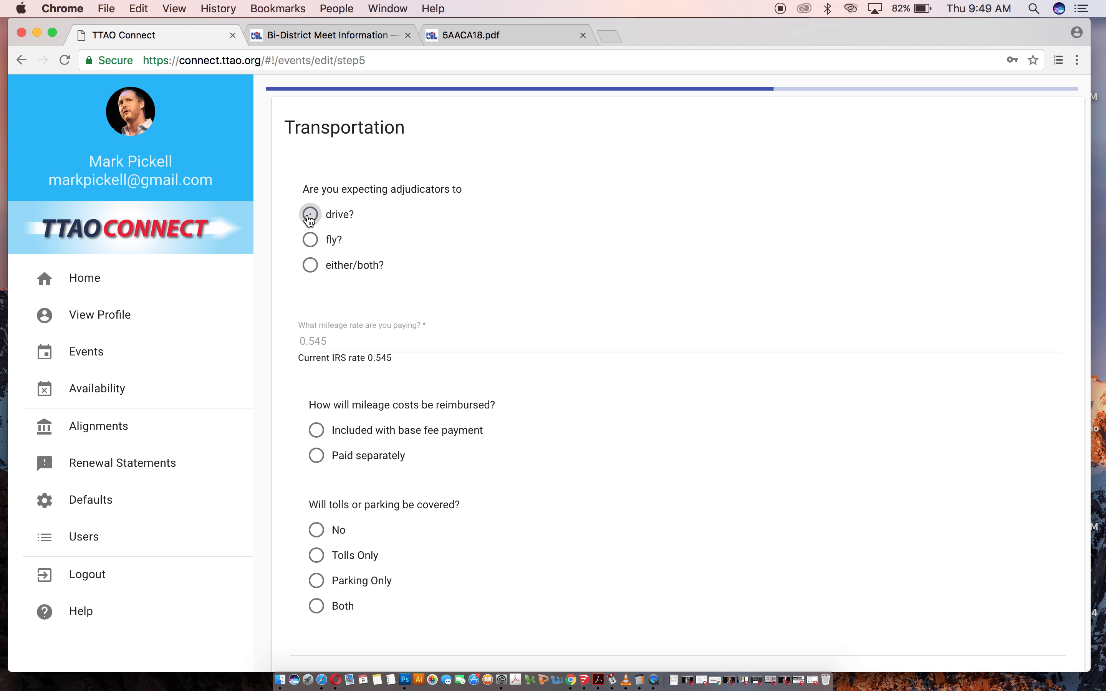
{"action": "left_click", "coordinate": [322, 340]}
{"action": "left_click", "coordinate": [333, 363]}
Reimburse mileage with the base fee payment, cover no tolls or parking, and save transportation.
{"action": "left_click", "coordinate": [328, 436]}
{"action": "left_click", "coordinate": [317, 530]}
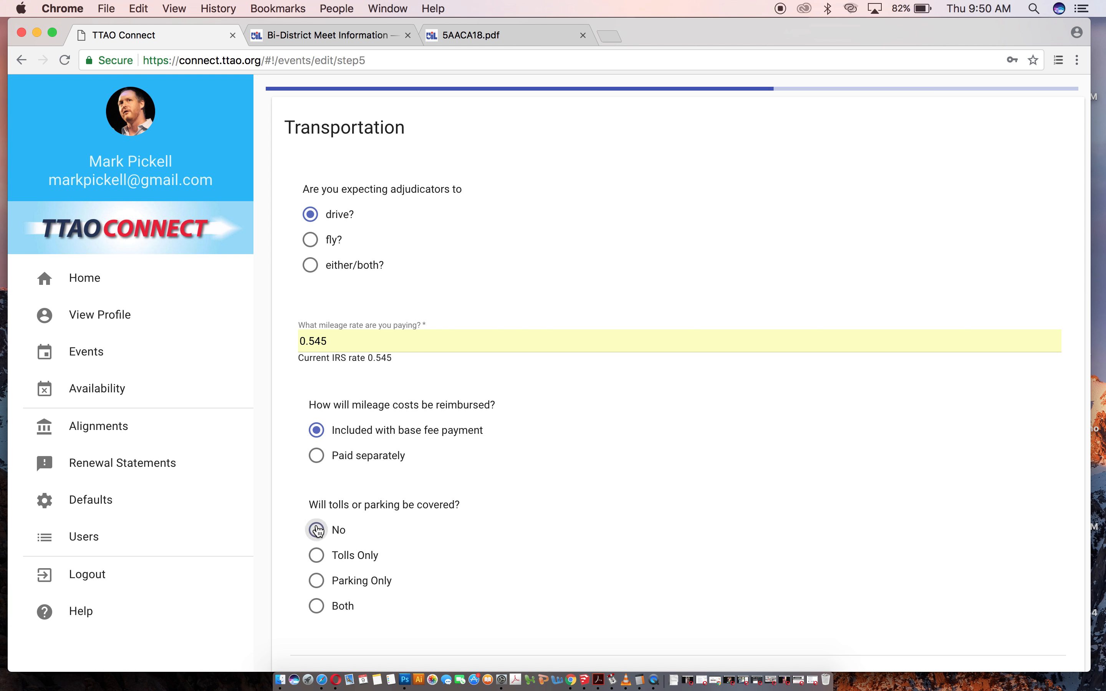
{"action": "scroll", "coordinate": [672, 505], "scroll_direction": "down", "scroll_amount": 5}
{"action": "left_click", "coordinate": [1022, 640]}
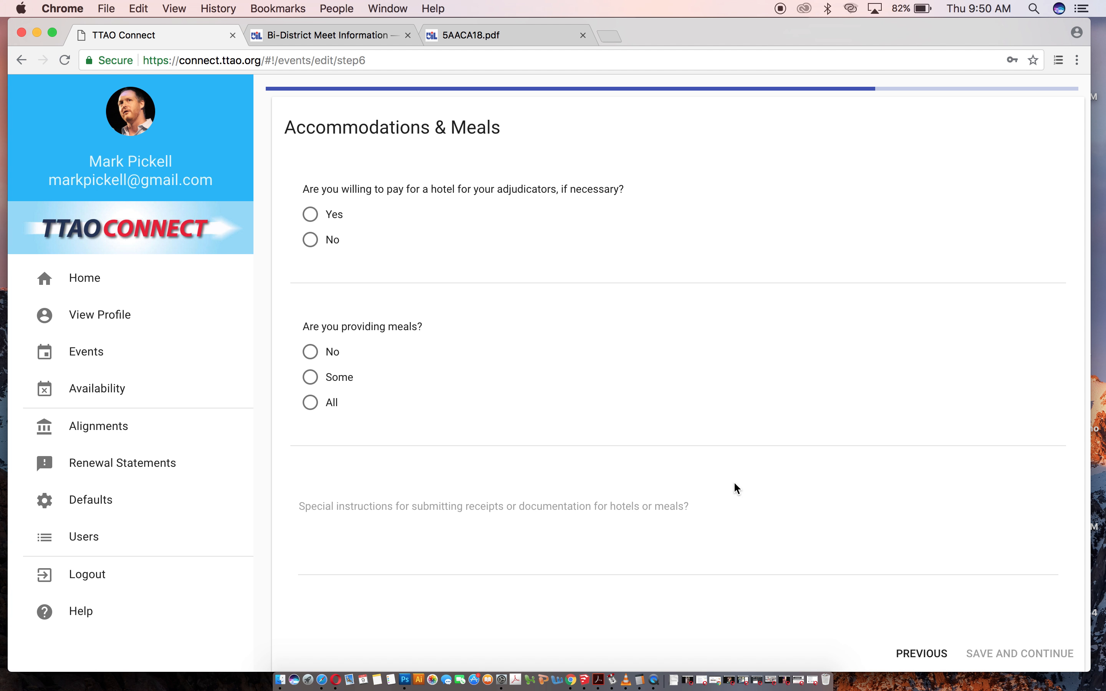
Agree to pay for a 2-night hotel arranged by the Contest Manager.
{"action": "left_click", "coordinate": [311, 222]}
{"action": "left_click", "coordinate": [310, 351]}
{"action": "left_click", "coordinate": [317, 420]}
Provide all meals and save the accommodations and meals step.
{"action": "scroll", "coordinate": [402, 490], "scroll_direction": "down", "scroll_amount": 4}
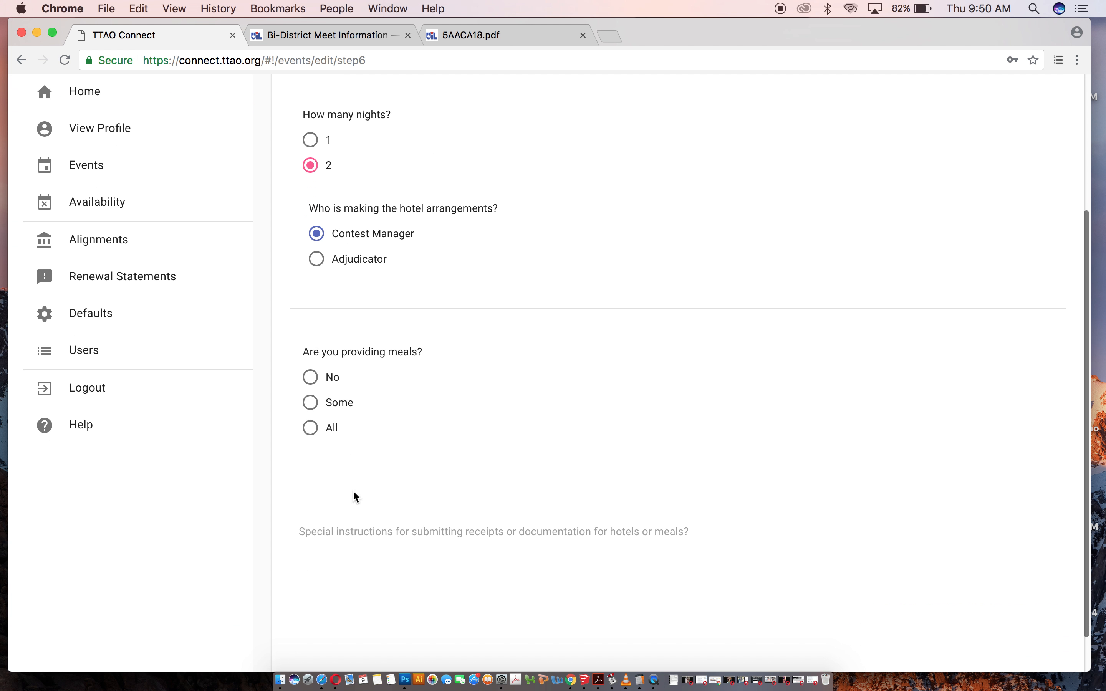
{"action": "left_click", "coordinate": [311, 428]}
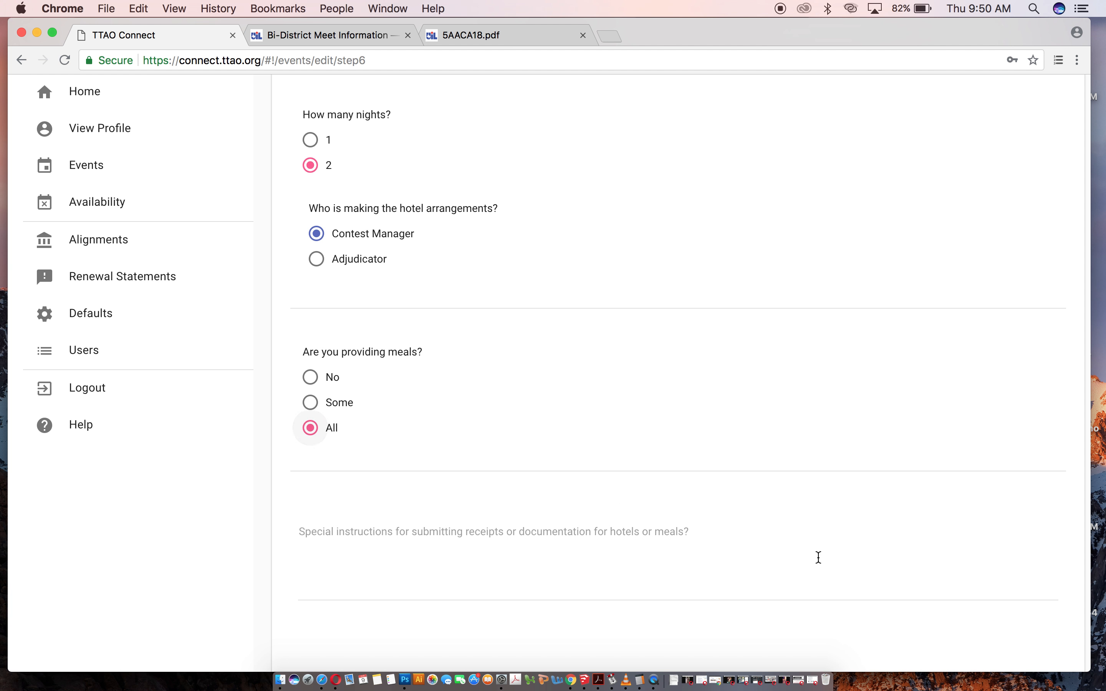
{"action": "scroll", "coordinate": [818, 558], "scroll_direction": "down", "scroll_amount": 2}
{"action": "left_click", "coordinate": [1054, 627]}
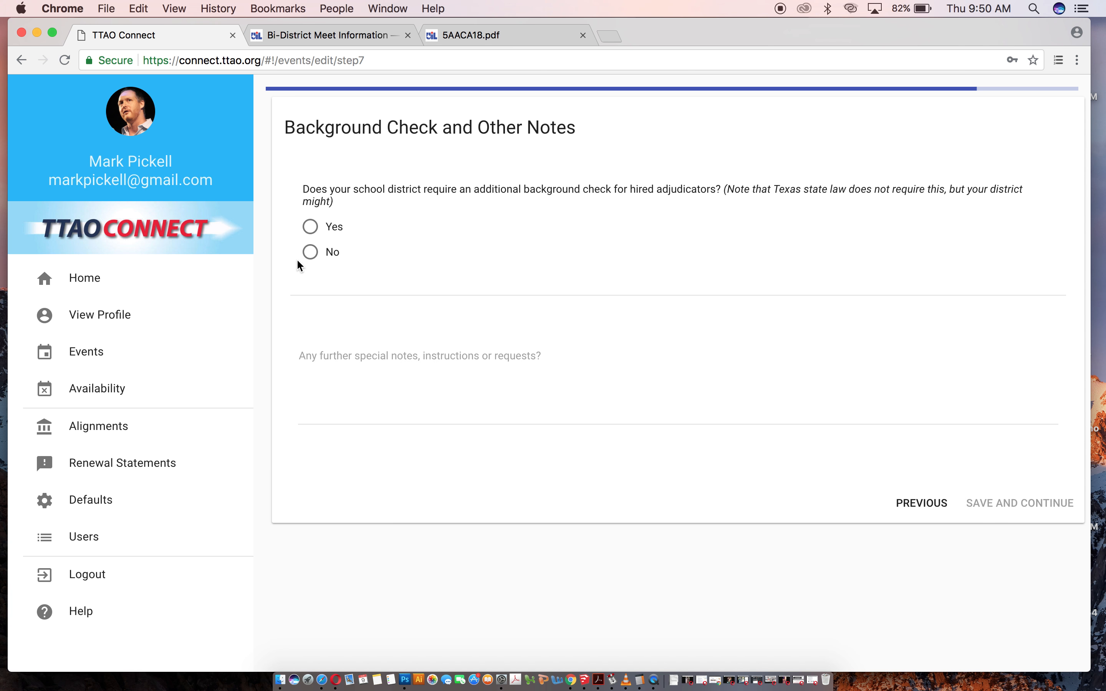
Answer No to requiring a background check, save, and scroll through the review summary.
{"action": "left_click", "coordinate": [307, 254]}
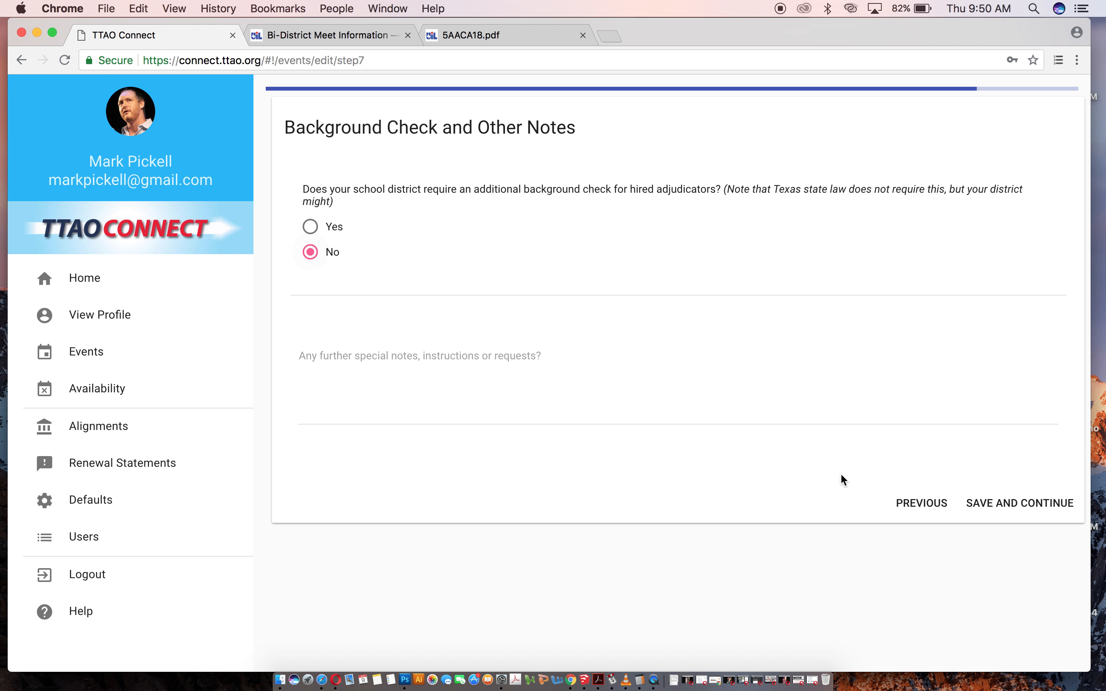
{"action": "left_click", "coordinate": [1017, 503]}
{"action": "scroll", "coordinate": [927, 359], "scroll_direction": "down", "scroll_amount": 15}
{"action": "scroll", "coordinate": [927, 360], "scroll_direction": "up", "scroll_amount": 15}
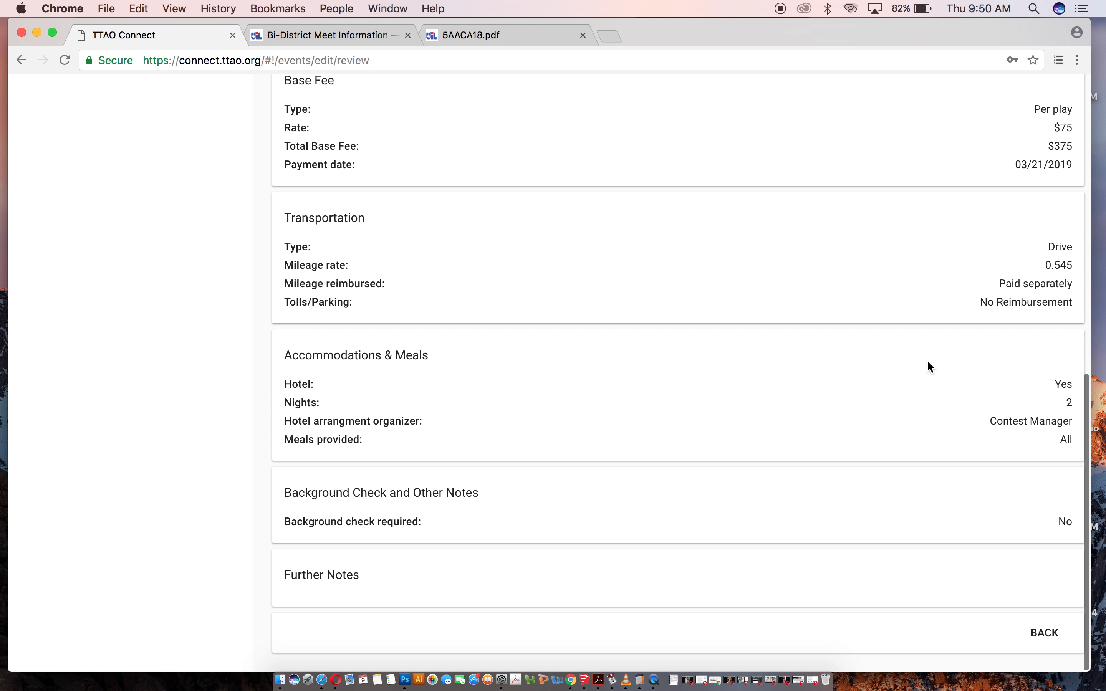
{"action": "scroll", "coordinate": [928, 360], "scroll_direction": "down", "scroll_amount": 10}
{"action": "scroll", "coordinate": [928, 359], "scroll_direction": "up", "scroll_amount": 10}
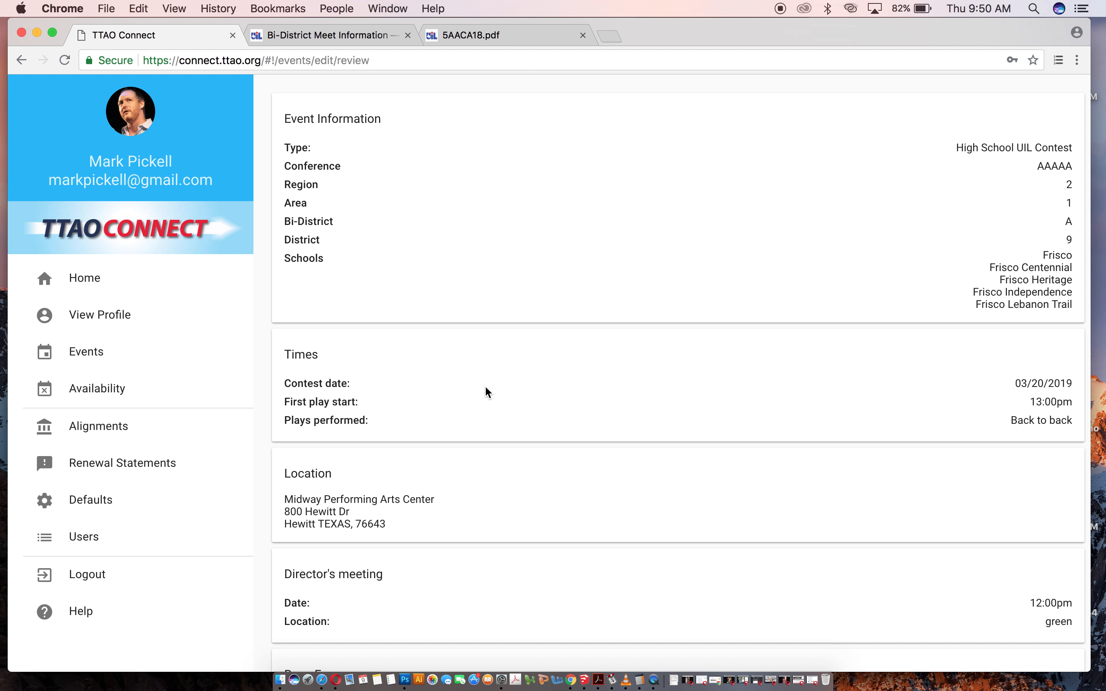
Open the 03/19/2019 Midway event from the events list, examine its participating schools, and return to events.
{"action": "left_click", "coordinate": [123, 351]}
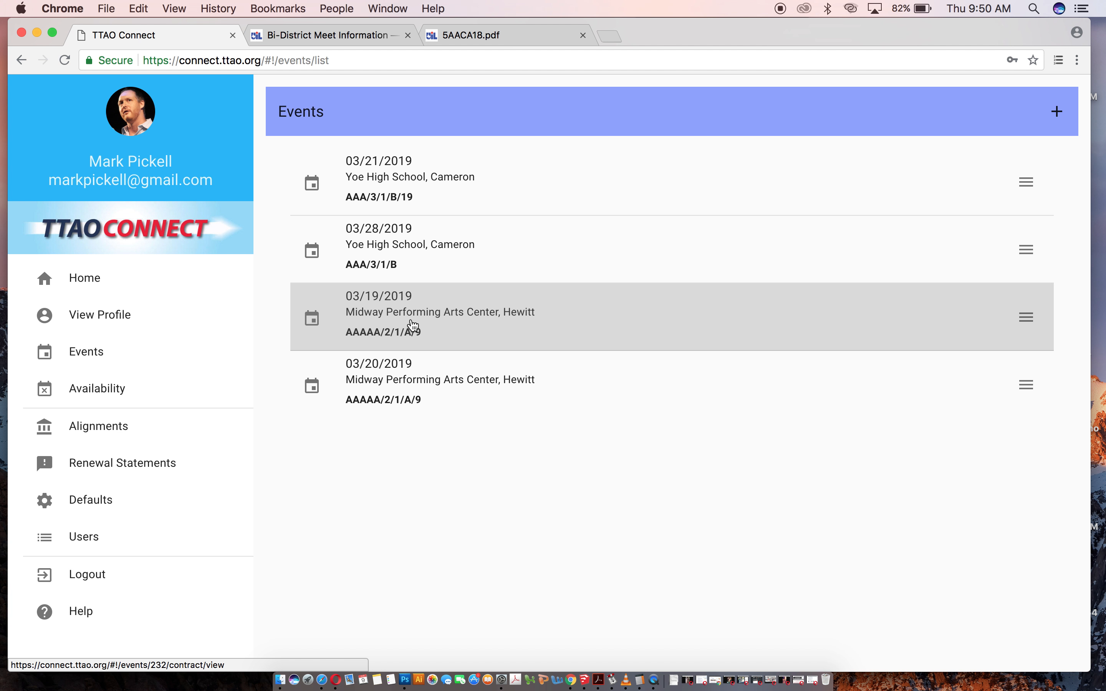
{"action": "left_click", "coordinate": [461, 322]}
{"action": "scroll", "coordinate": [644, 440], "scroll_direction": "down", "scroll_amount": 3}
{"action": "scroll", "coordinate": [644, 439], "scroll_direction": "up", "scroll_amount": 3}
{"action": "left_click_drag", "start_coordinate": [1009, 254], "coordinate": [1069, 301]}
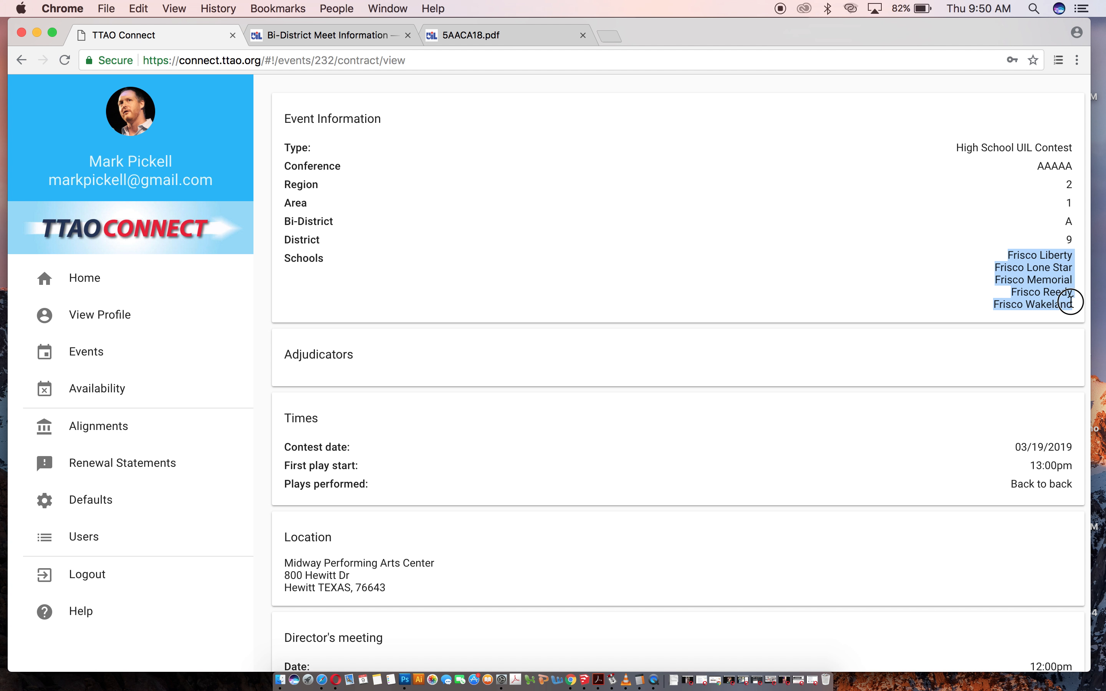
{"action": "left_click", "coordinate": [630, 249]}
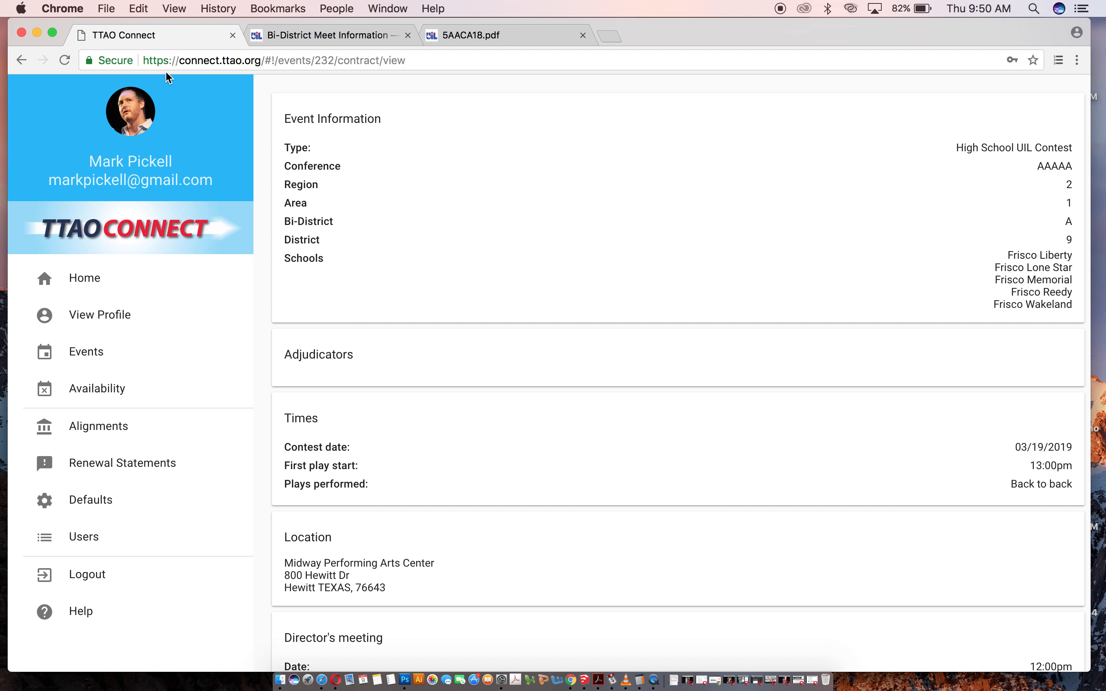
{"action": "left_click", "coordinate": [89, 350]}
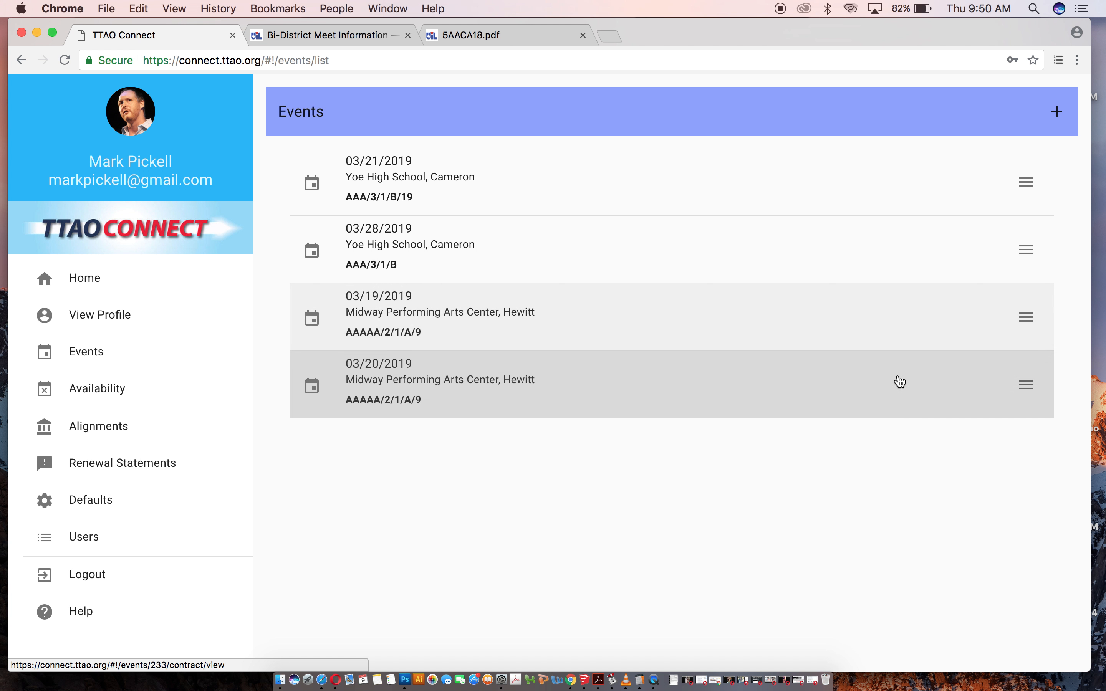
Start another High School UIL Contest event with conference 5A.
{"action": "left_click", "coordinate": [1057, 114]}
{"action": "left_click", "coordinate": [302, 277]}
{"action": "left_click", "coordinate": [358, 481]}
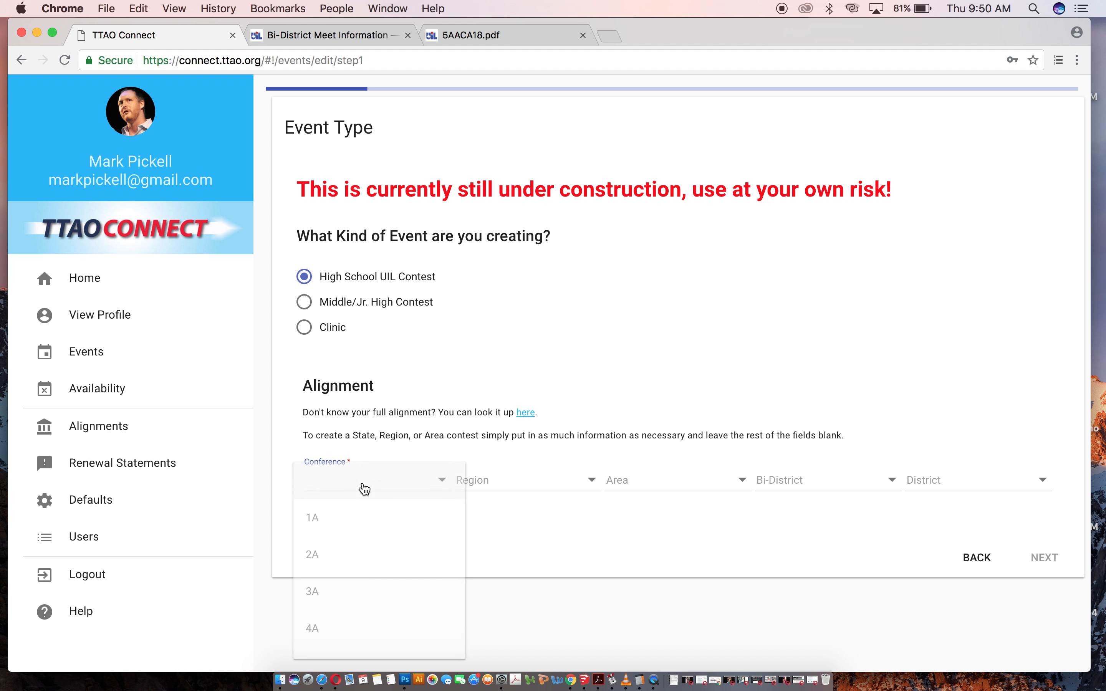
{"action": "left_click", "coordinate": [339, 600]}
Set its alignment to Region II, Area 1, Bi-District A and District 9.
{"action": "left_click", "coordinate": [511, 484]}
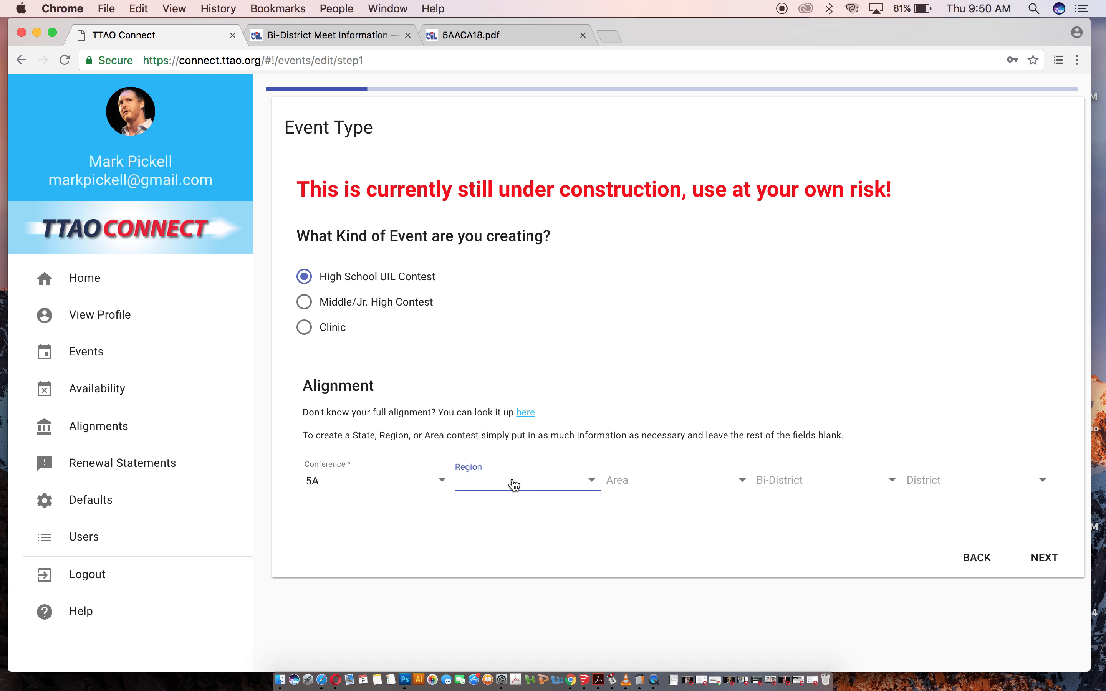
{"action": "left_click", "coordinate": [498, 553]}
{"action": "left_click", "coordinate": [656, 479]}
{"action": "left_click", "coordinate": [647, 522]}
{"action": "left_click", "coordinate": [766, 481]}
{"action": "left_click", "coordinate": [780, 520]}
{"action": "left_click", "coordinate": [943, 482]}
{"action": "scroll", "coordinate": [954, 535], "scroll_direction": "down", "scroll_amount": 4}
{"action": "scroll", "coordinate": [954, 535], "scroll_direction": "down", "scroll_amount": 1}
{"action": "left_click", "coordinate": [953, 581]}
{"action": "scroll", "coordinate": [713, 561], "scroll_direction": "down", "scroll_amount": 5}
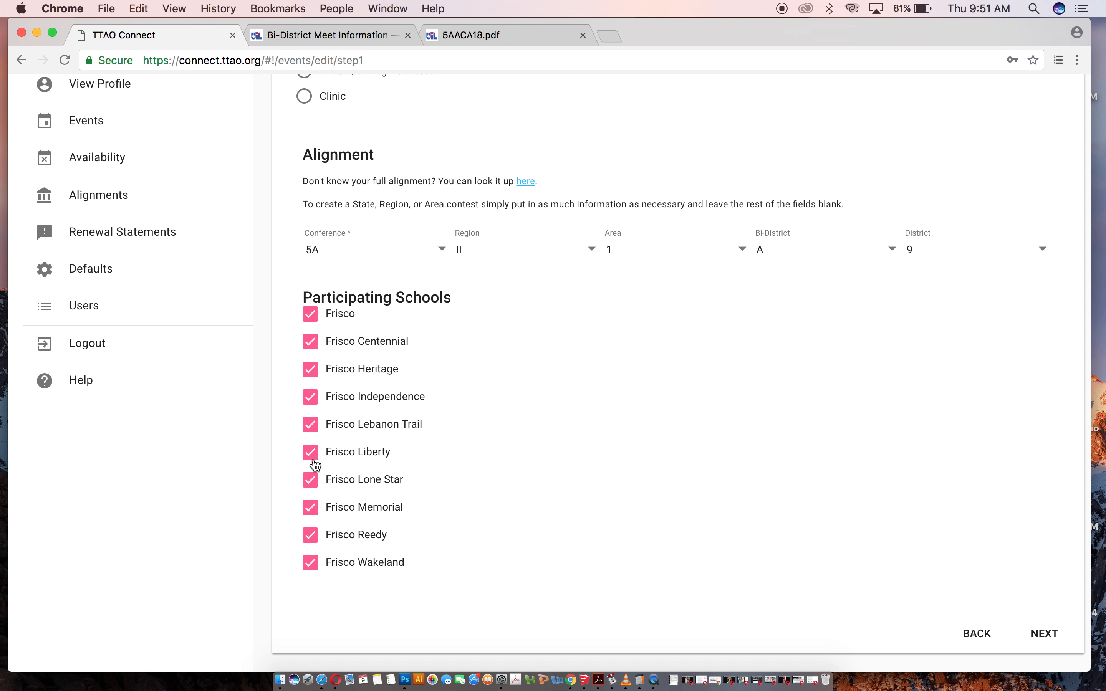
Deselect Frisco Lone Star, Frisco Memorial, Frisco Reedy and Frisco Wakeland from the participating schools and go to the next page.
{"action": "left_click", "coordinate": [310, 479]}
{"action": "left_click", "coordinate": [310, 507]}
{"action": "left_click", "coordinate": [312, 535]}
{"action": "left_click", "coordinate": [311, 563]}
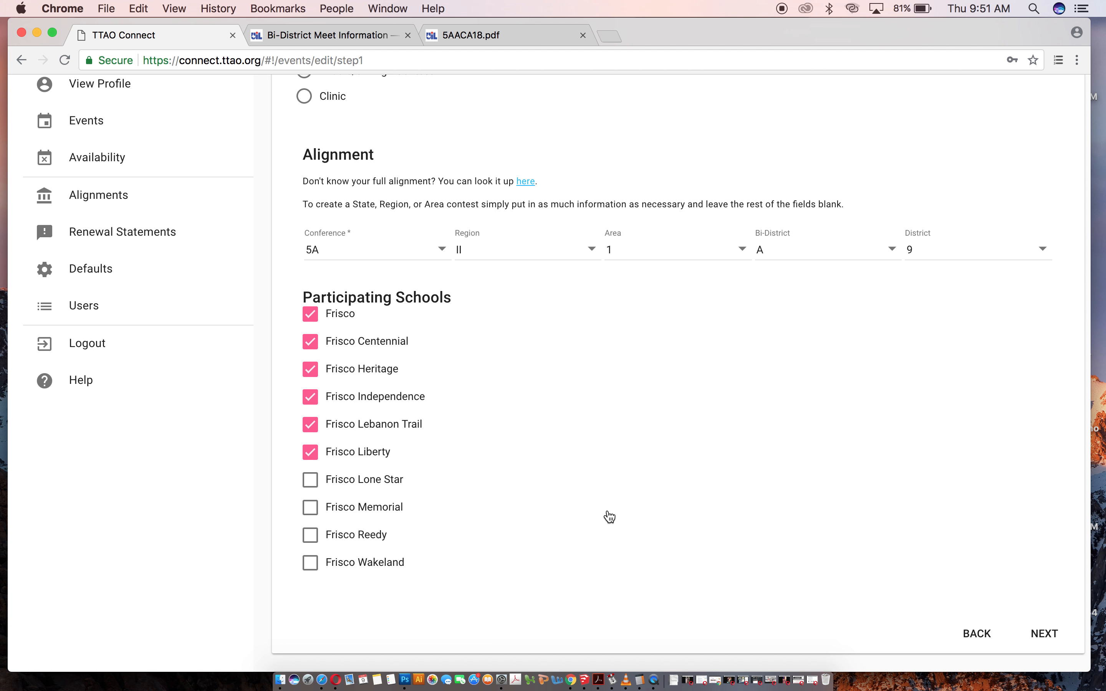
{"action": "scroll", "coordinate": [610, 517], "scroll_direction": "up", "scroll_amount": 4}
{"action": "scroll", "coordinate": [610, 516], "scroll_direction": "down", "scroll_amount": 4}
{"action": "scroll", "coordinate": [608, 458], "scroll_direction": "down", "scroll_amount": 1}
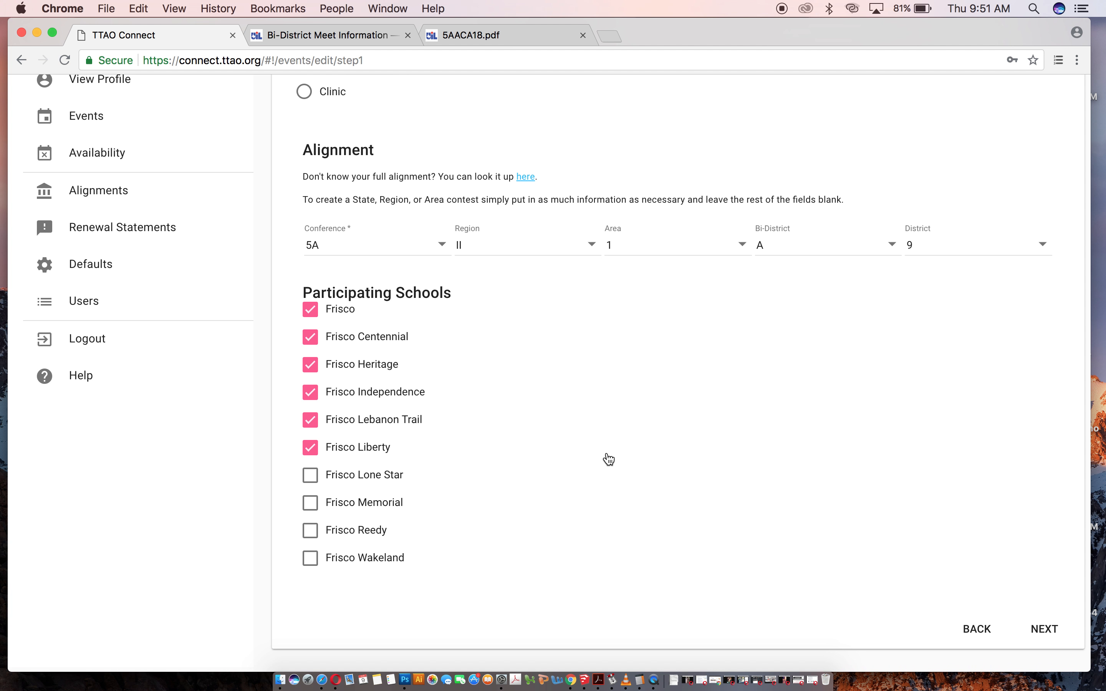
{"action": "left_click", "coordinate": [1056, 640]}
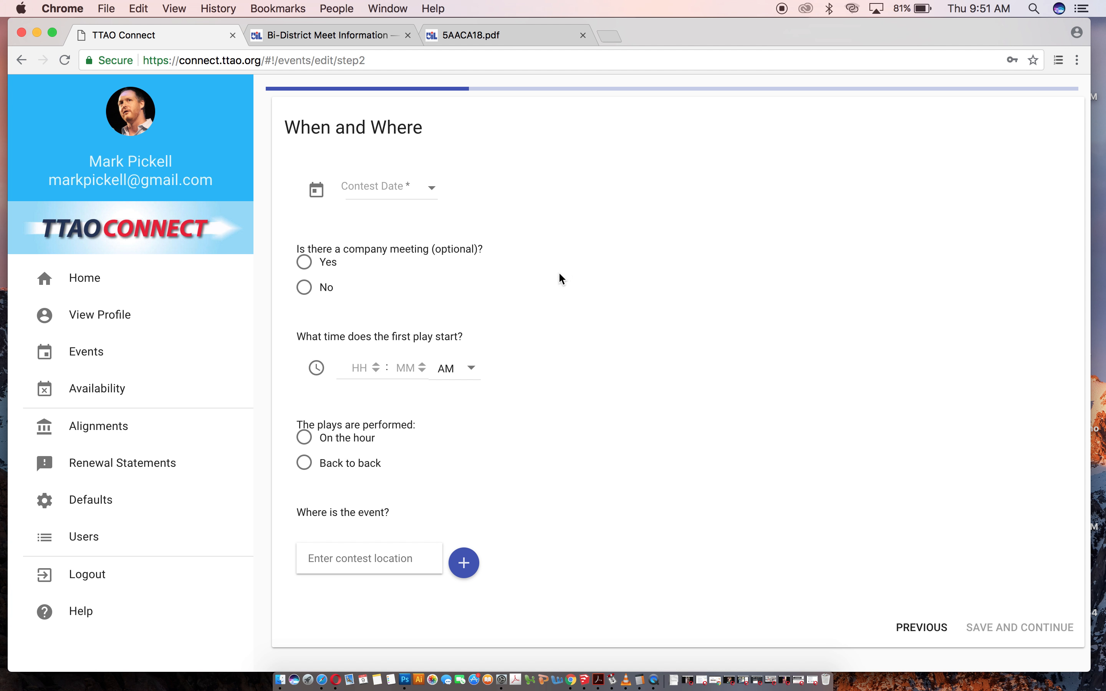
Set the contest date to 3/21/19 and answer No to having a company meeting.
{"action": "left_click", "coordinate": [366, 181]}
{"action": "type", "text": "3/2"}
{"action": "key", "text": "XF86MonBrightnessDown"}
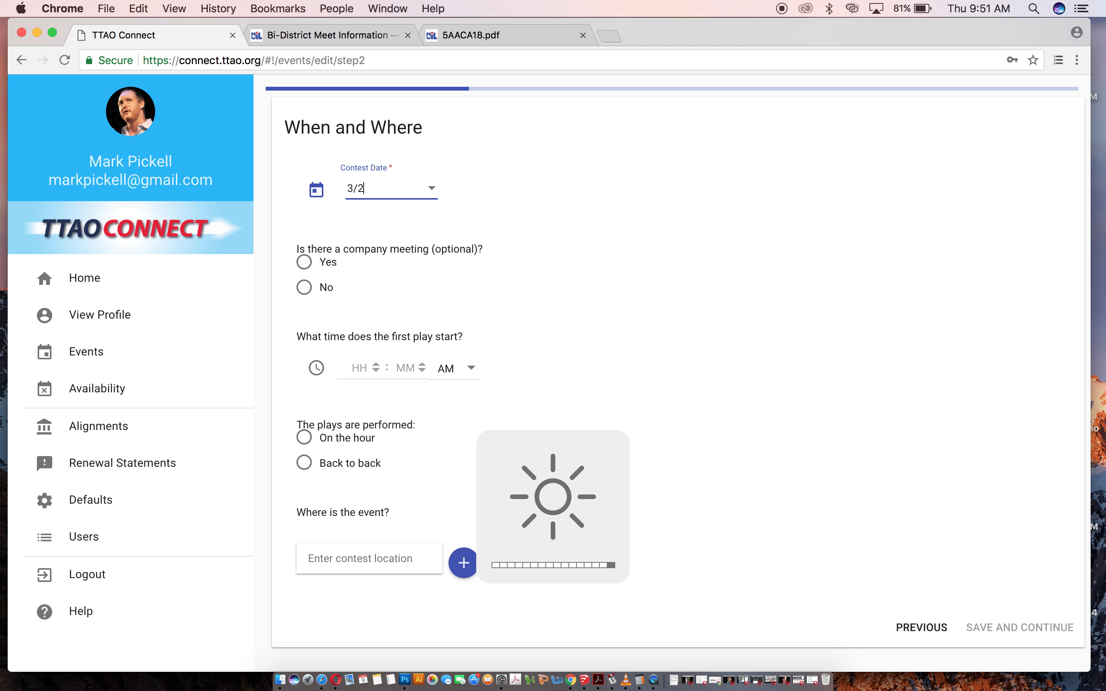
{"action": "type", "text": "1/19"}
{"action": "left_click", "coordinate": [304, 287]}
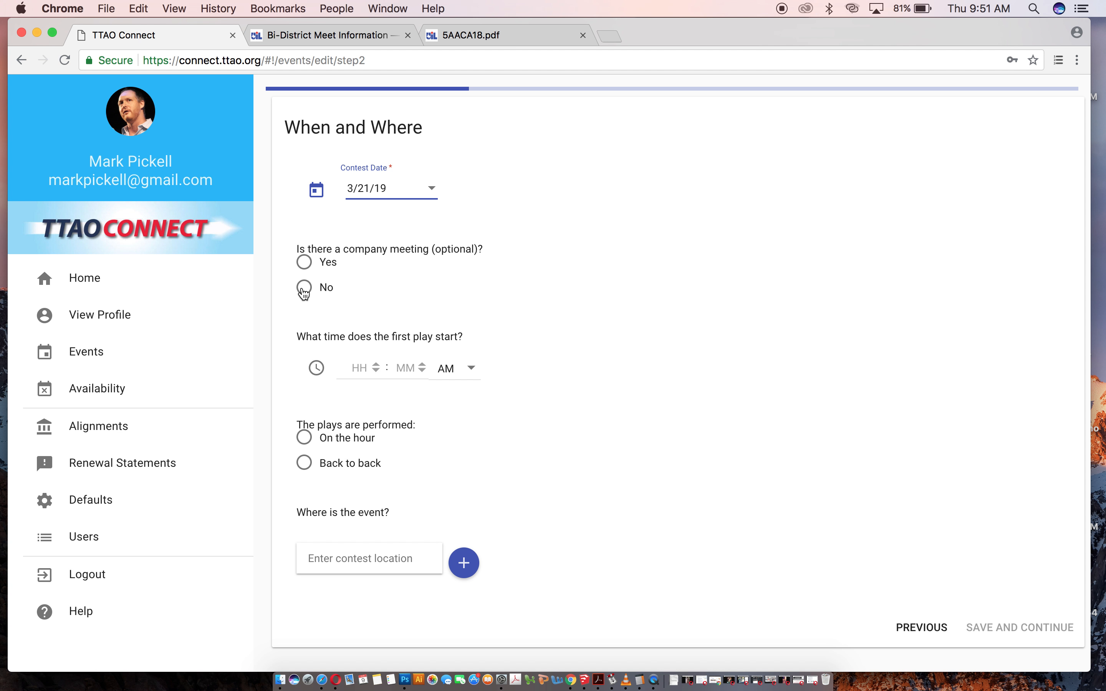
Set the first play start time to 12:00 PM and choose plays performed back to back.
{"action": "left_click", "coordinate": [373, 373]}
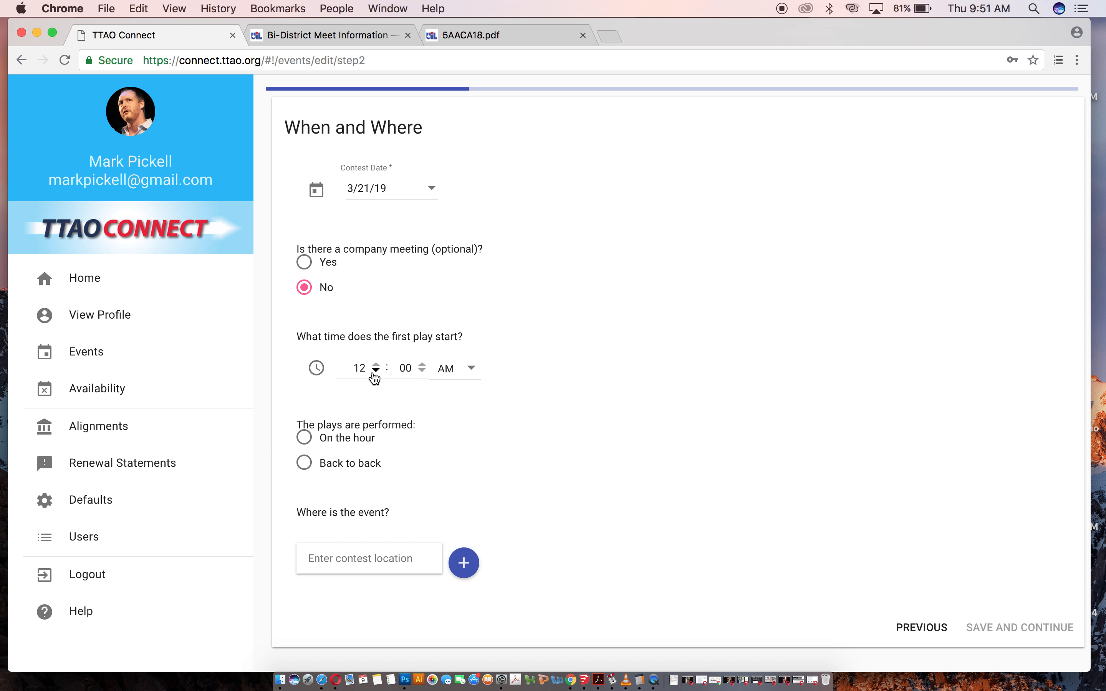
{"action": "left_click", "coordinate": [468, 370]}
{"action": "left_click", "coordinate": [432, 411]}
{"action": "left_click", "coordinate": [310, 466]}
Set the event location to Midway Performing Arts Center and save the page.
{"action": "left_click", "coordinate": [347, 559]}
{"action": "type", "text": "mid"}
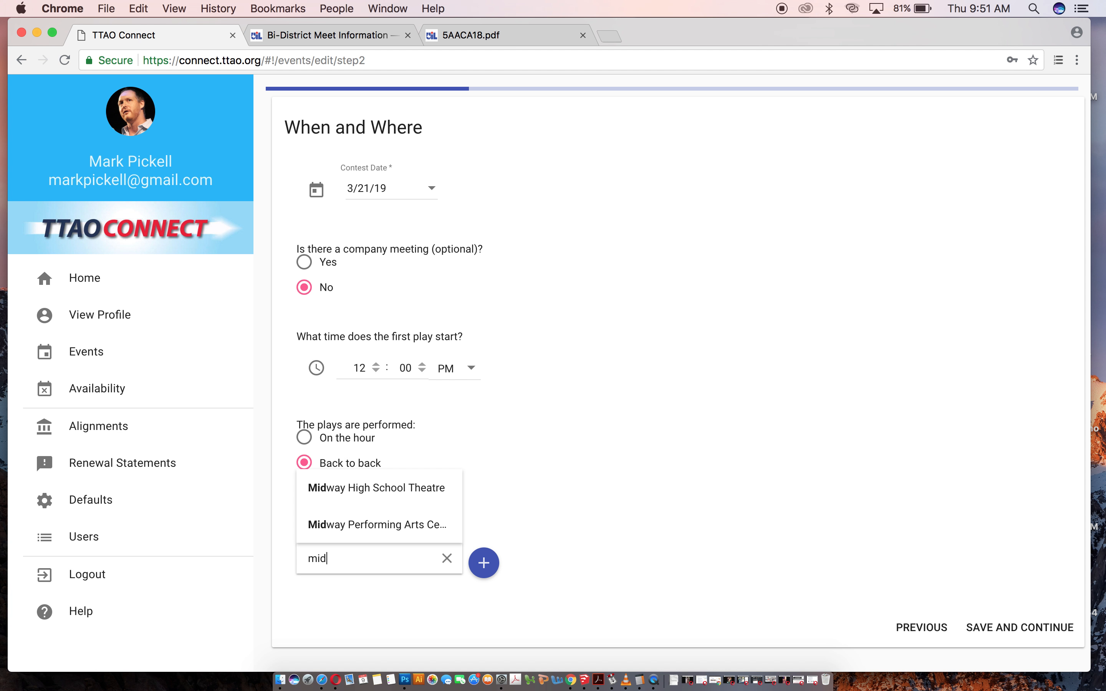
{"action": "left_click", "coordinate": [371, 523]}
{"action": "scroll", "coordinate": [967, 576], "scroll_direction": "down", "scroll_amount": 3}
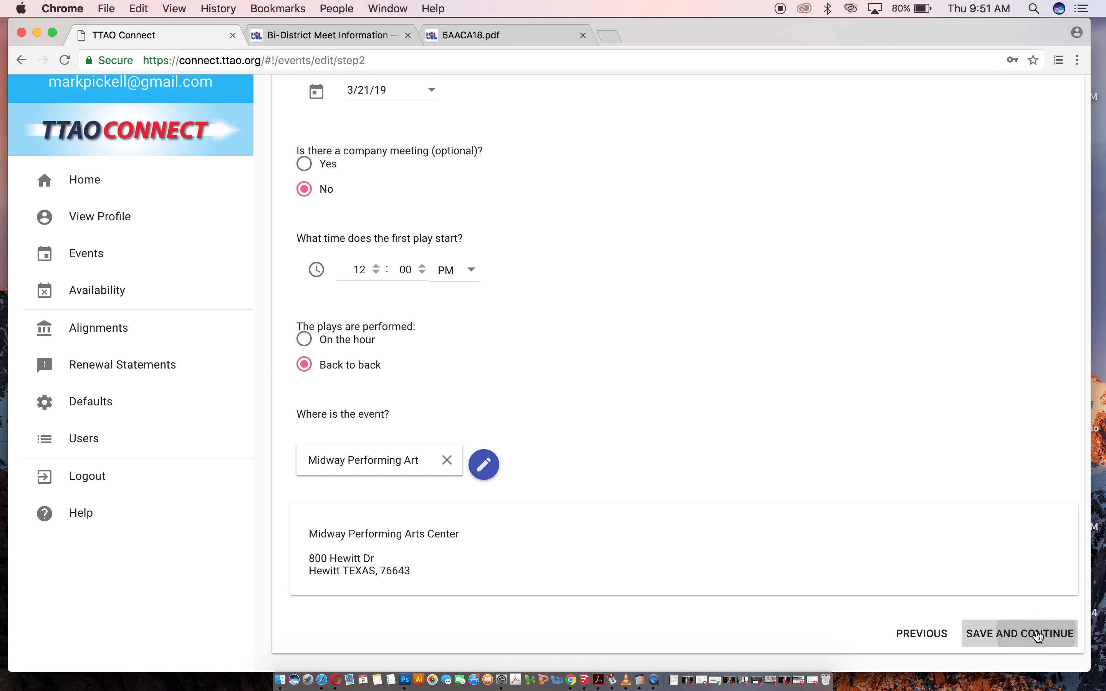
Set the director's meeting to 12:00 PM in the green room and save.
{"action": "left_click", "coordinate": [365, 207]}
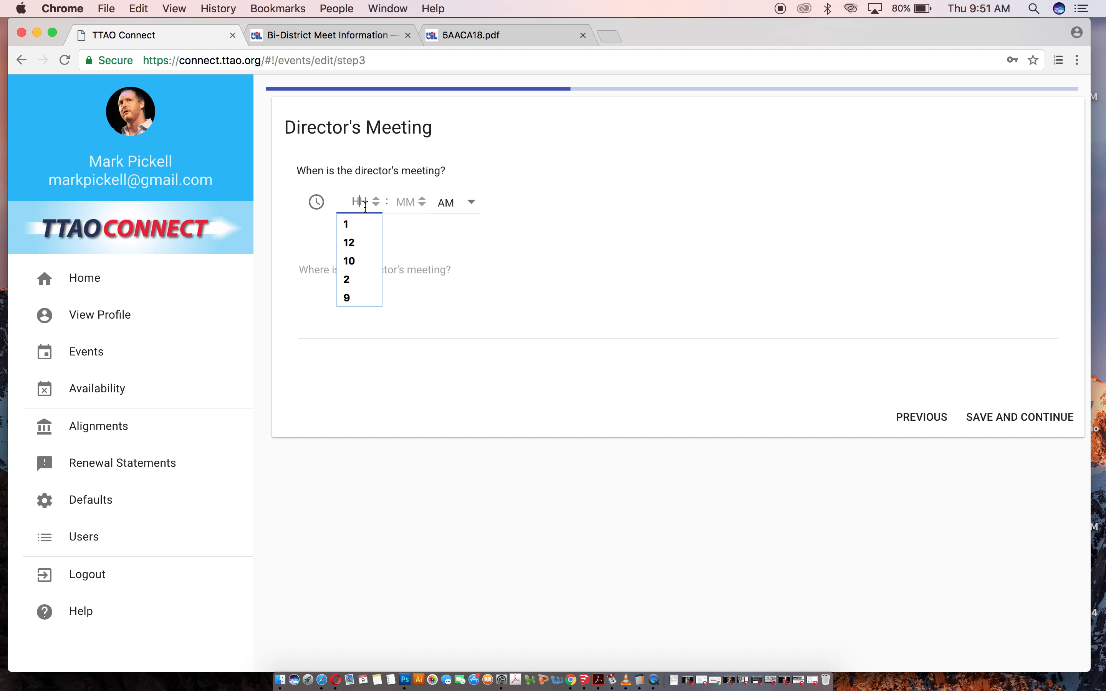
{"action": "left_click", "coordinate": [359, 241]}
{"action": "left_click", "coordinate": [453, 203]}
{"action": "left_click", "coordinate": [450, 233]}
{"action": "left_click", "coordinate": [416, 267]}
{"action": "type", "text": "green room"}
{"action": "left_click", "coordinate": [1036, 418]}
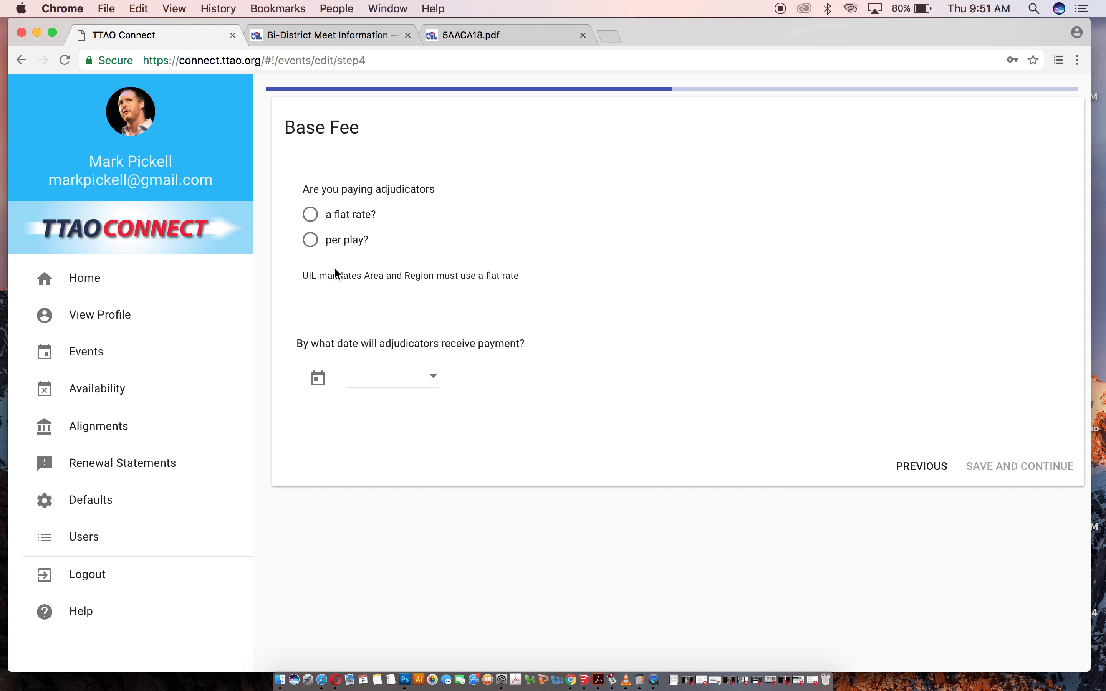
Pay adjudicators per play at 75, set the payment date to 3/21/19, and save.
{"action": "left_click", "coordinate": [318, 242]}
{"action": "left_click", "coordinate": [328, 338]}
{"action": "type", "text": "75"}
{"action": "left_click", "coordinate": [408, 487]}
{"action": "type", "text": "3/21"}
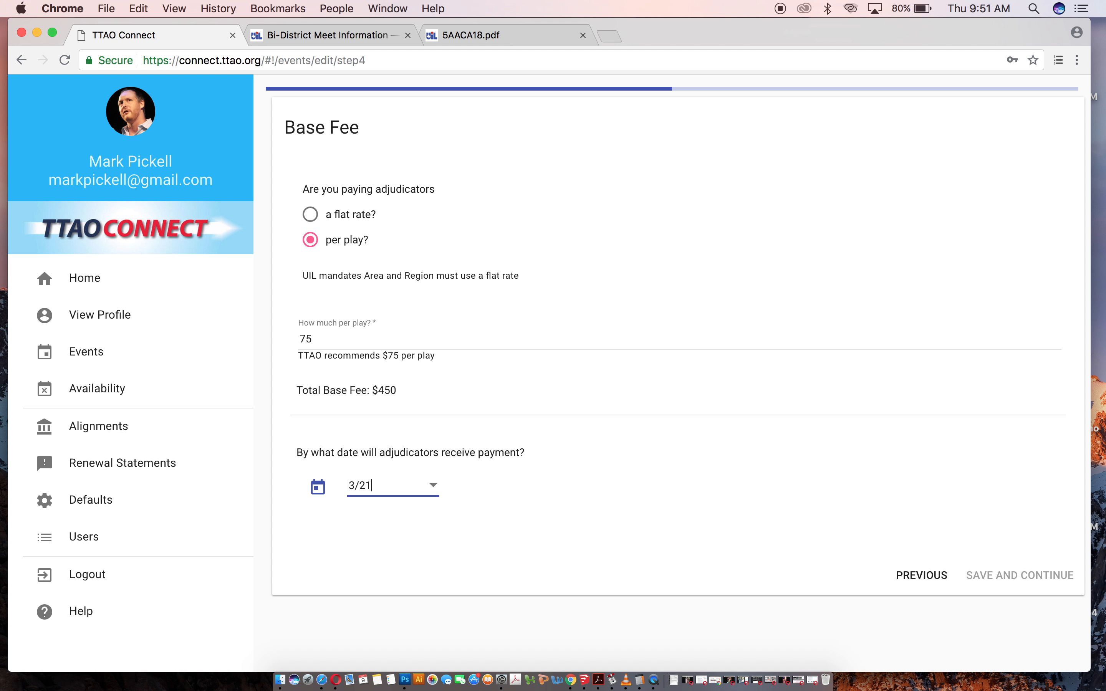
{"action": "key", "text": "Tab"}
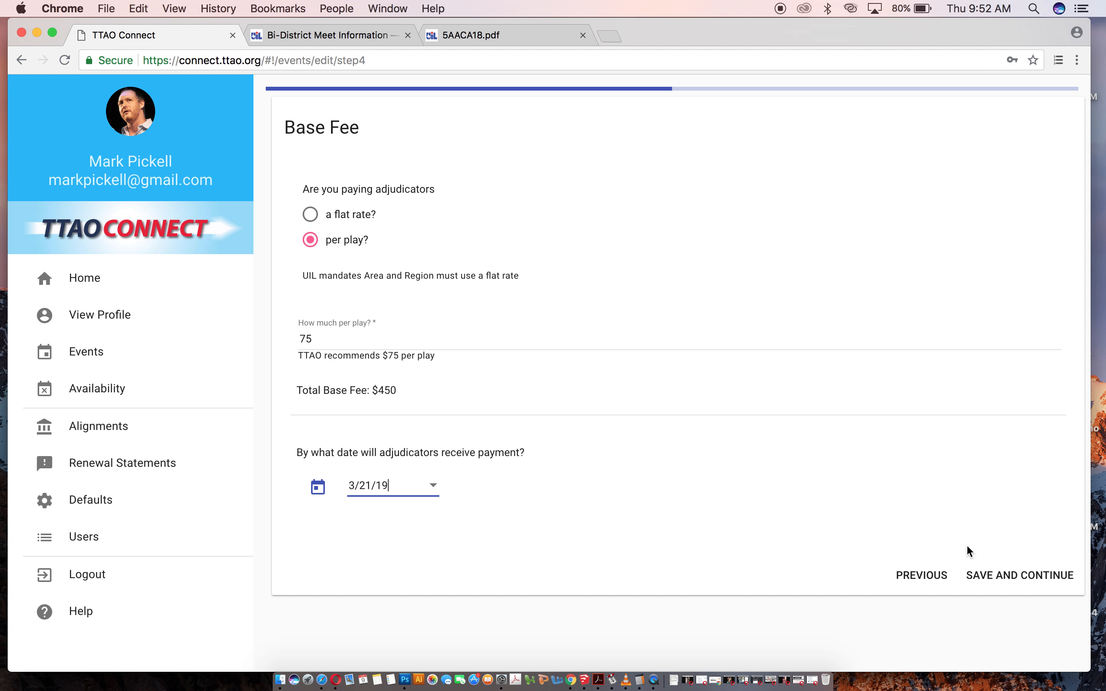
{"action": "left_click", "coordinate": [983, 566]}
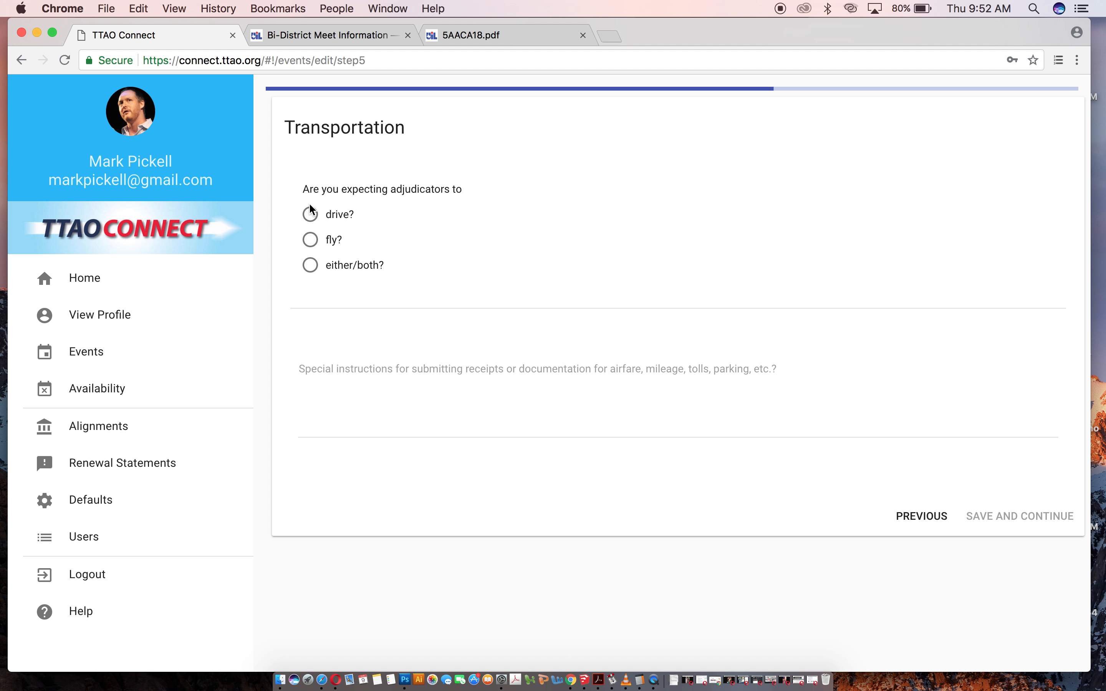
Set adjudicator transportation to drive, mileage paid separately, and no tolls or parking coverage, then save.
{"action": "left_click", "coordinate": [311, 214]}
{"action": "left_click", "coordinate": [350, 337]}
{"action": "left_click", "coordinate": [326, 363]}
{"action": "left_click", "coordinate": [316, 430]}
{"action": "scroll", "coordinate": [390, 517], "scroll_direction": "down", "scroll_amount": 3}
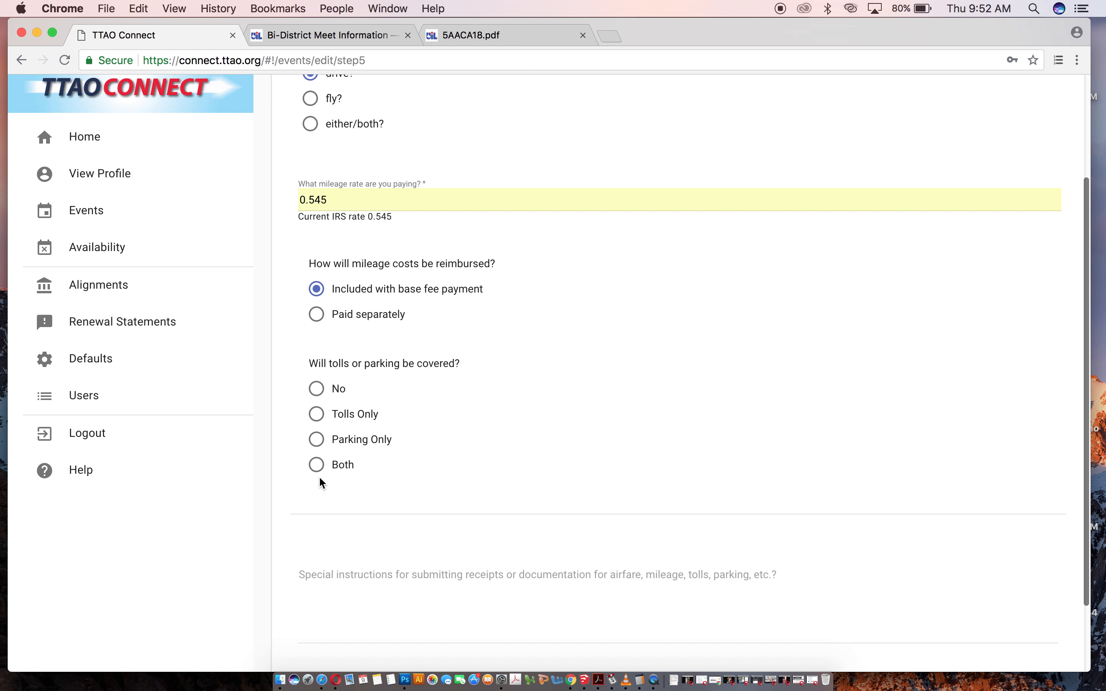
{"action": "left_click", "coordinate": [316, 390]}
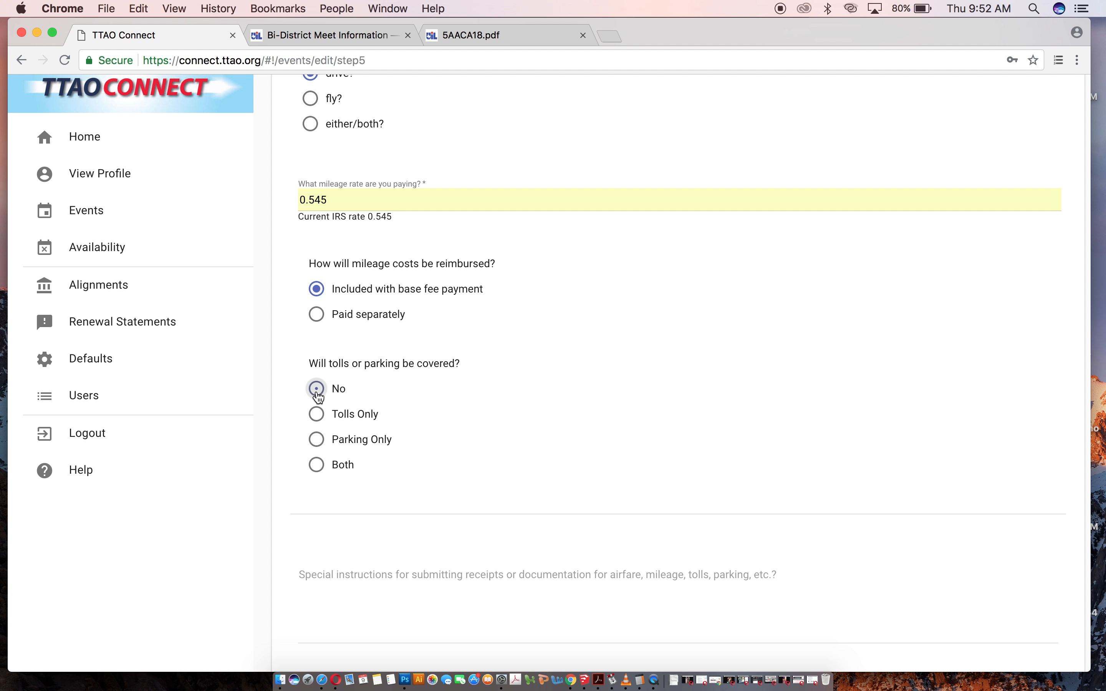
{"action": "scroll", "coordinate": [852, 531], "scroll_direction": "down", "scroll_amount": 2}
{"action": "left_click", "coordinate": [1070, 644]}
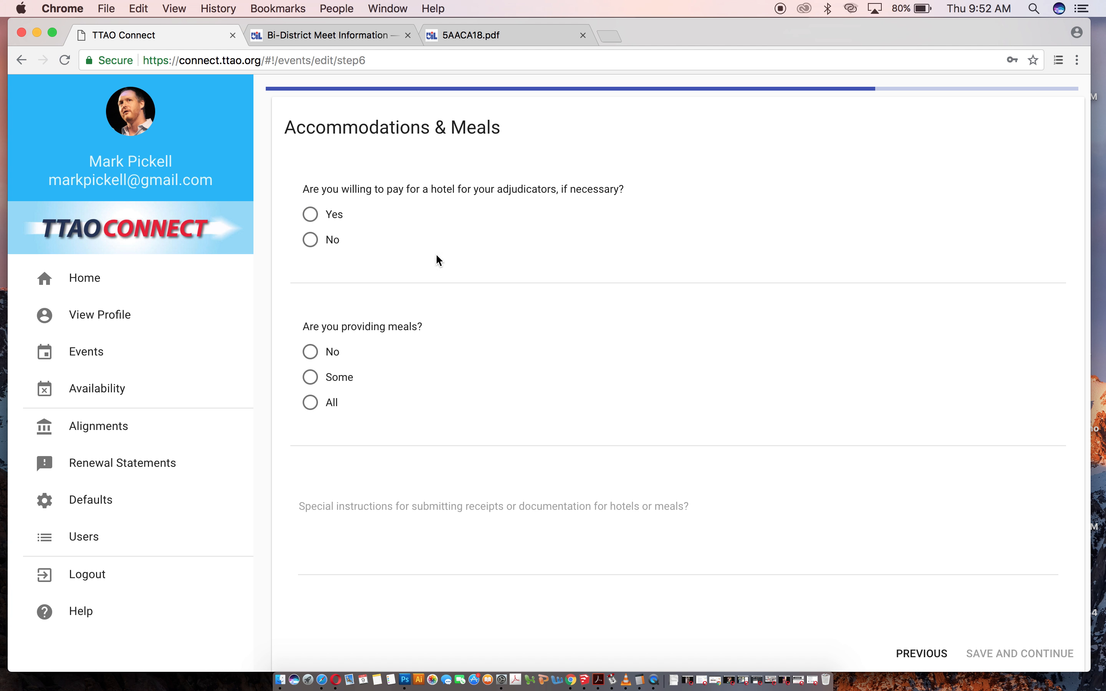
Offer a hotel for 2 nights arranged by the contest manager, provide all meals, and save.
{"action": "left_click", "coordinate": [310, 214]}
{"action": "left_click", "coordinate": [311, 352]}
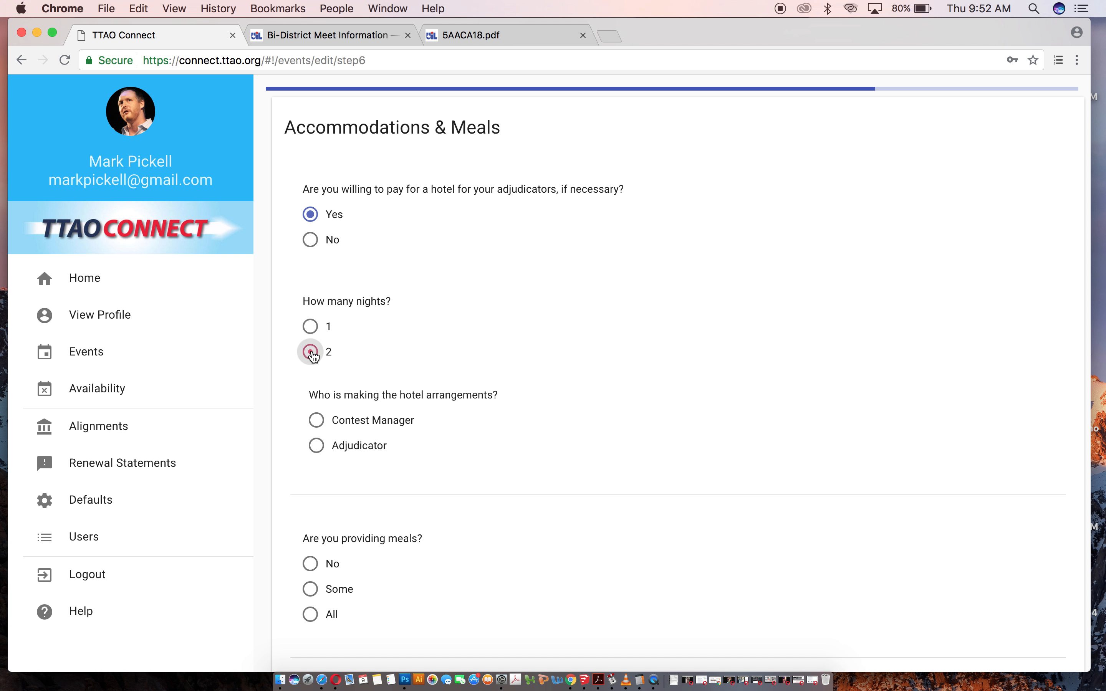
{"action": "left_click", "coordinate": [317, 420]}
{"action": "scroll", "coordinate": [452, 429], "scroll_direction": "down", "scroll_amount": 5}
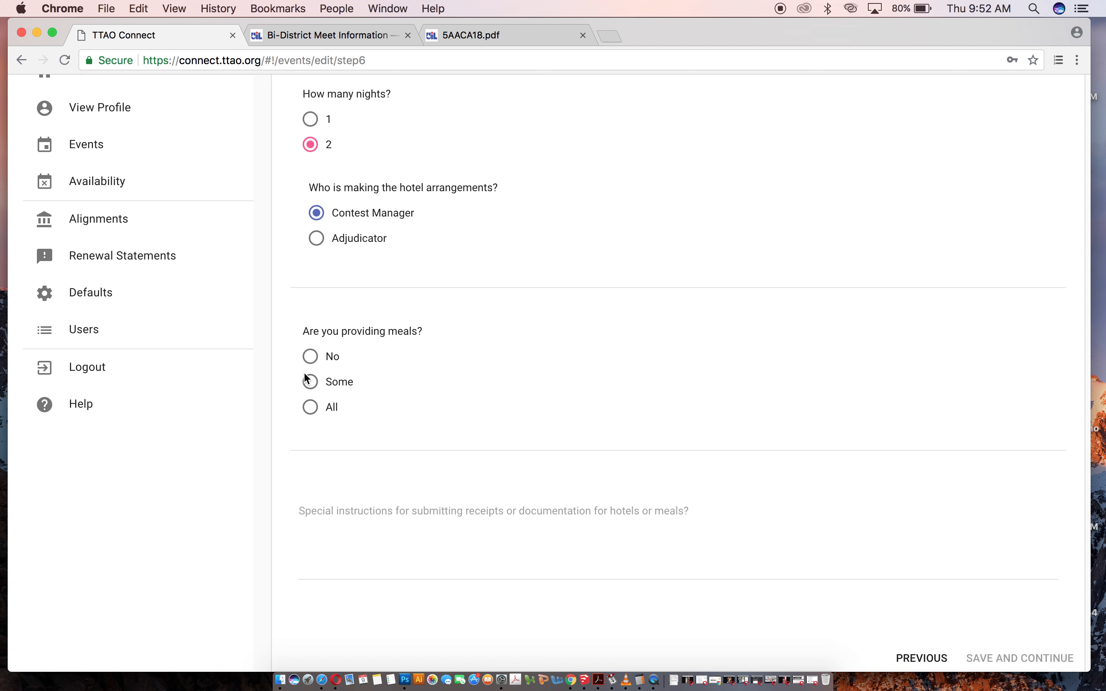
{"action": "left_click", "coordinate": [310, 406]}
{"action": "scroll", "coordinate": [731, 553], "scroll_direction": "down", "scroll_amount": 1}
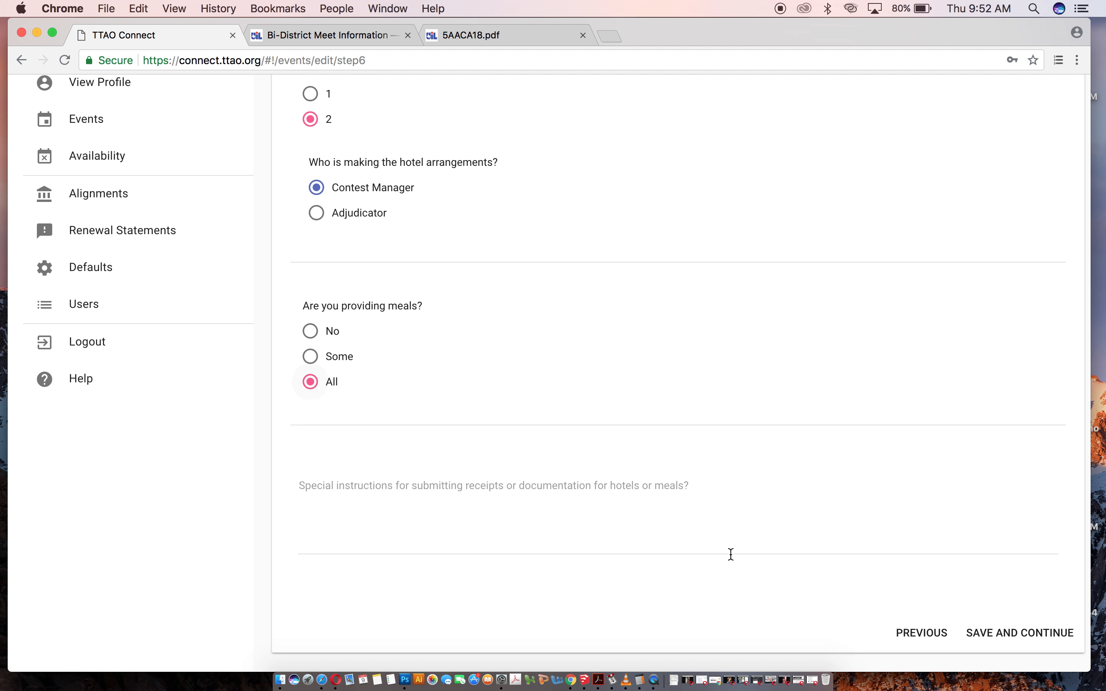
{"action": "left_click", "coordinate": [1029, 636]}
Answer No to requiring a background check, save, scroll through the review summary, and return to the events list.
{"action": "left_click", "coordinate": [310, 252]}
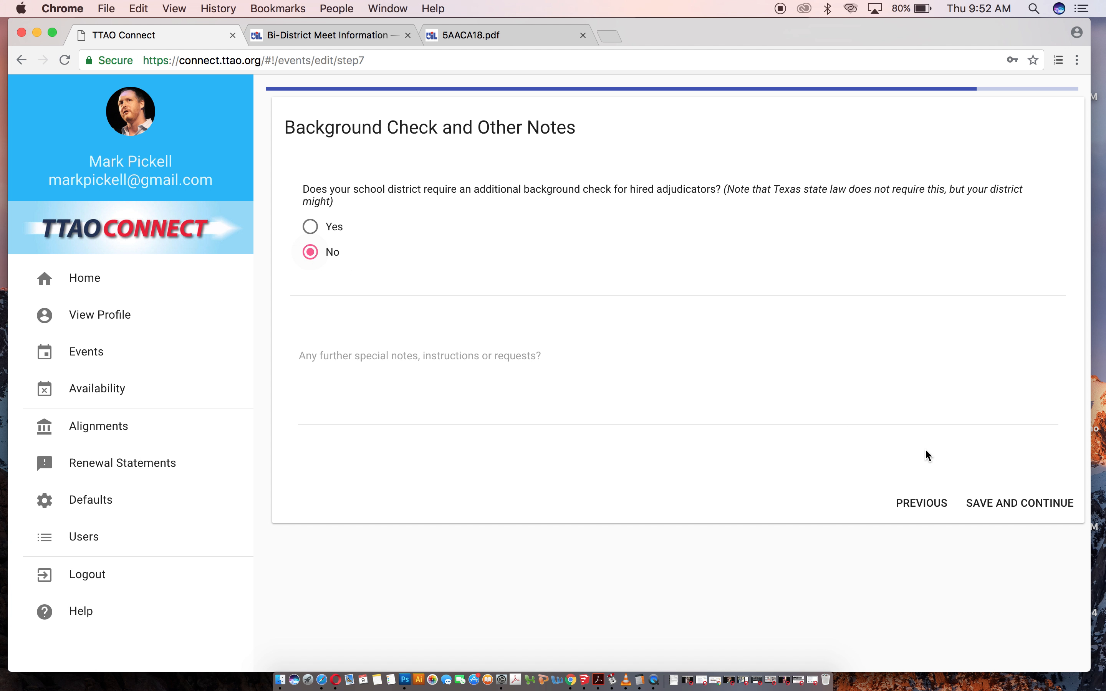
{"action": "left_click", "coordinate": [1038, 501]}
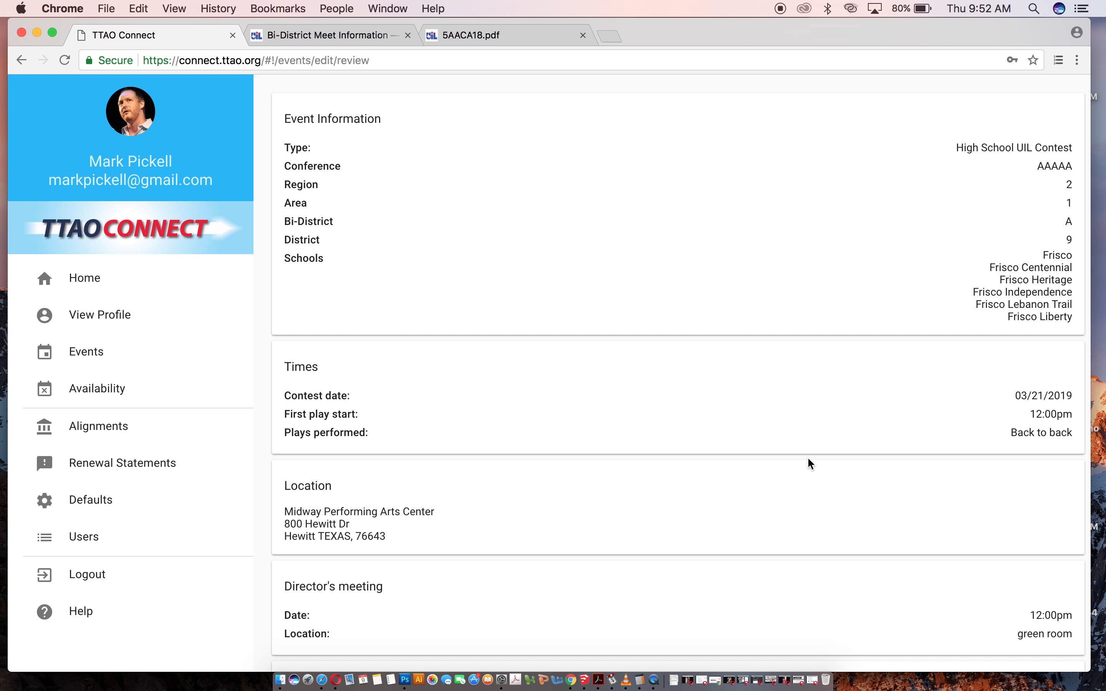
{"action": "scroll", "coordinate": [808, 458], "scroll_direction": "down", "scroll_amount": 15}
{"action": "scroll", "coordinate": [808, 459], "scroll_direction": "up", "scroll_amount": 15}
{"action": "scroll", "coordinate": [1050, 315], "scroll_direction": "down", "scroll_amount": 10}
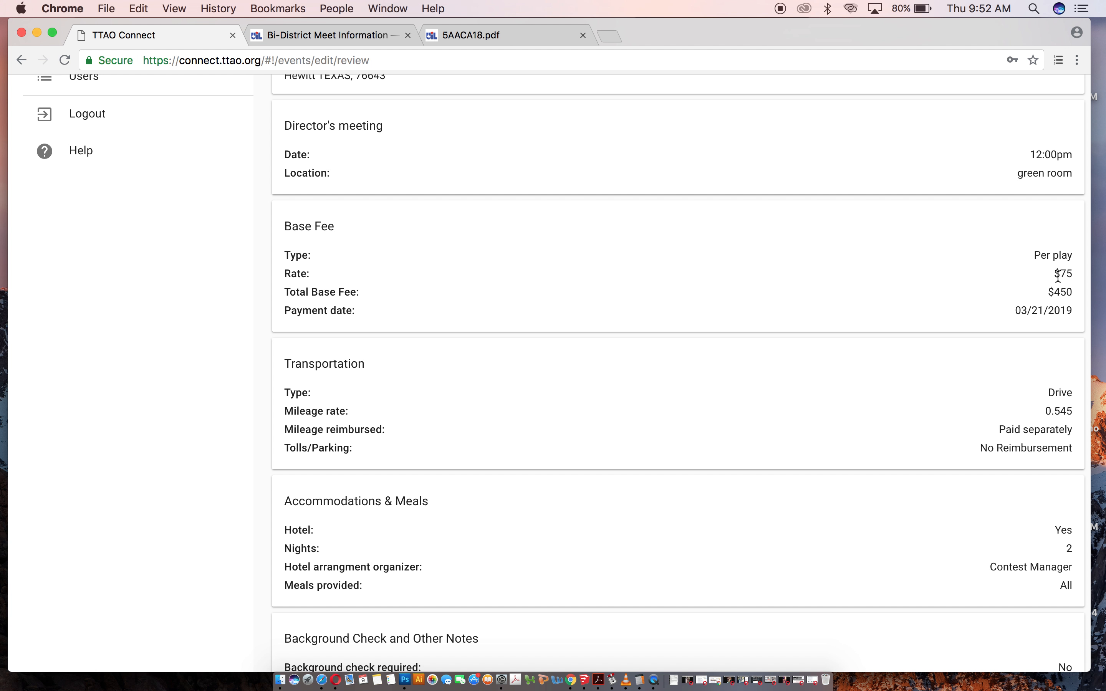
{"action": "scroll", "coordinate": [983, 436], "scroll_direction": "down", "scroll_amount": 3}
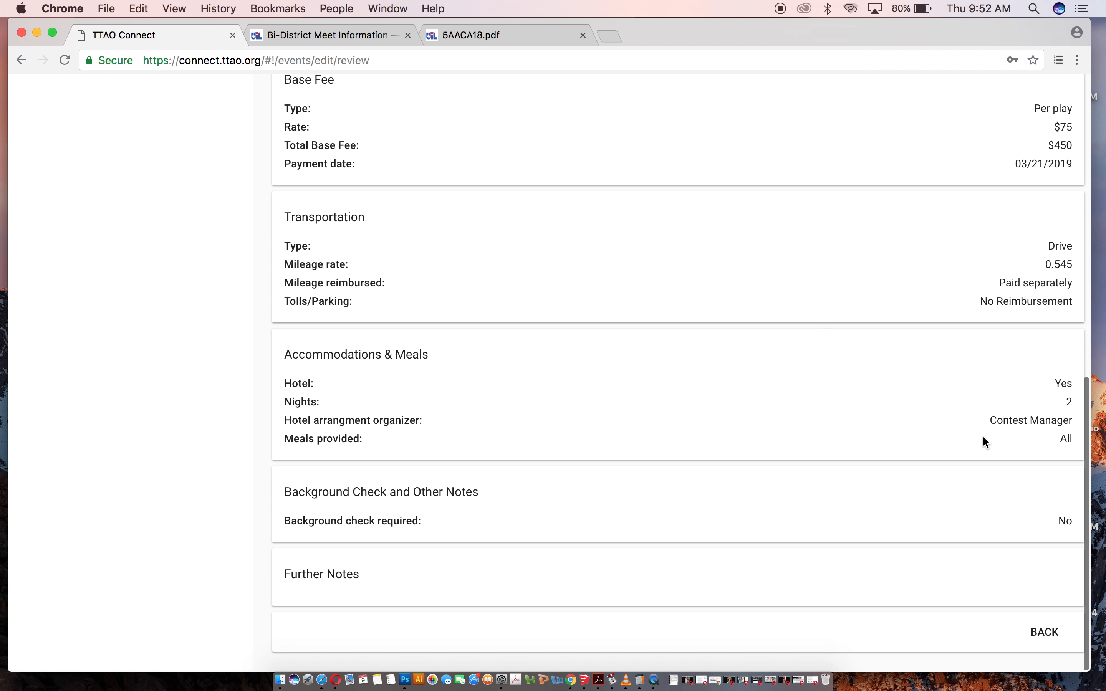
{"action": "scroll", "coordinate": [983, 436], "scroll_direction": "up", "scroll_amount": 13}
{"action": "scroll", "coordinate": [676, 337], "scroll_direction": "down", "scroll_amount": 13}
{"action": "scroll", "coordinate": [677, 339], "scroll_direction": "up", "scroll_amount": 13}
{"action": "left_click", "coordinate": [87, 368]}
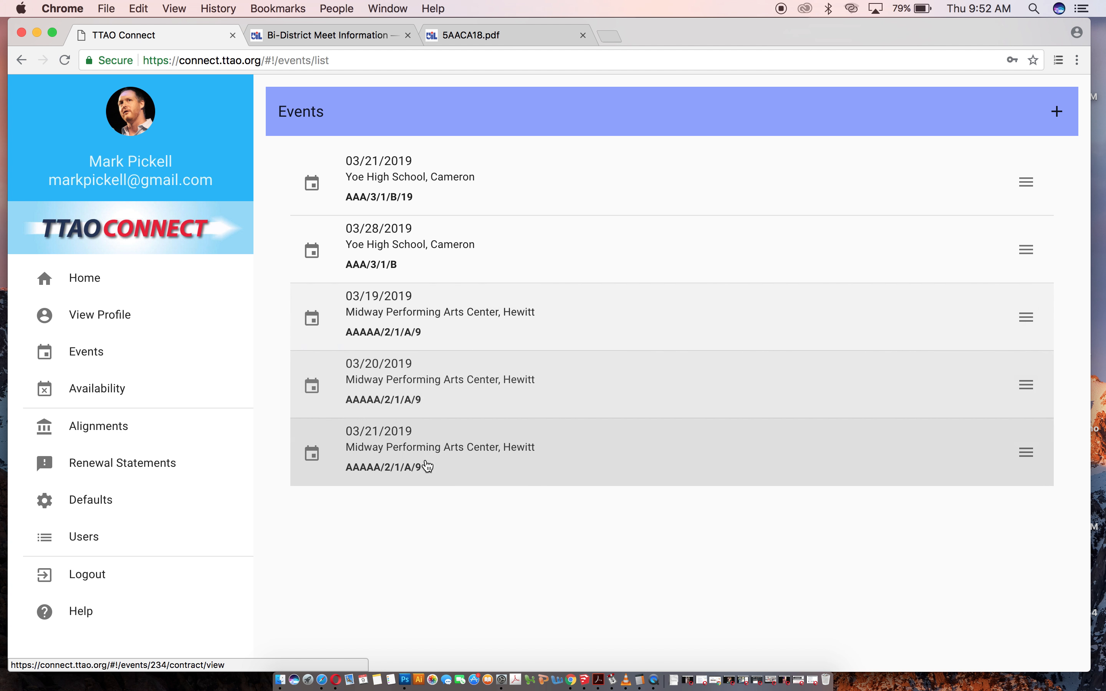
Open the 03/19/2019 Midway event, examine its participating schools, and return to the events list.
{"action": "left_click", "coordinate": [440, 314]}
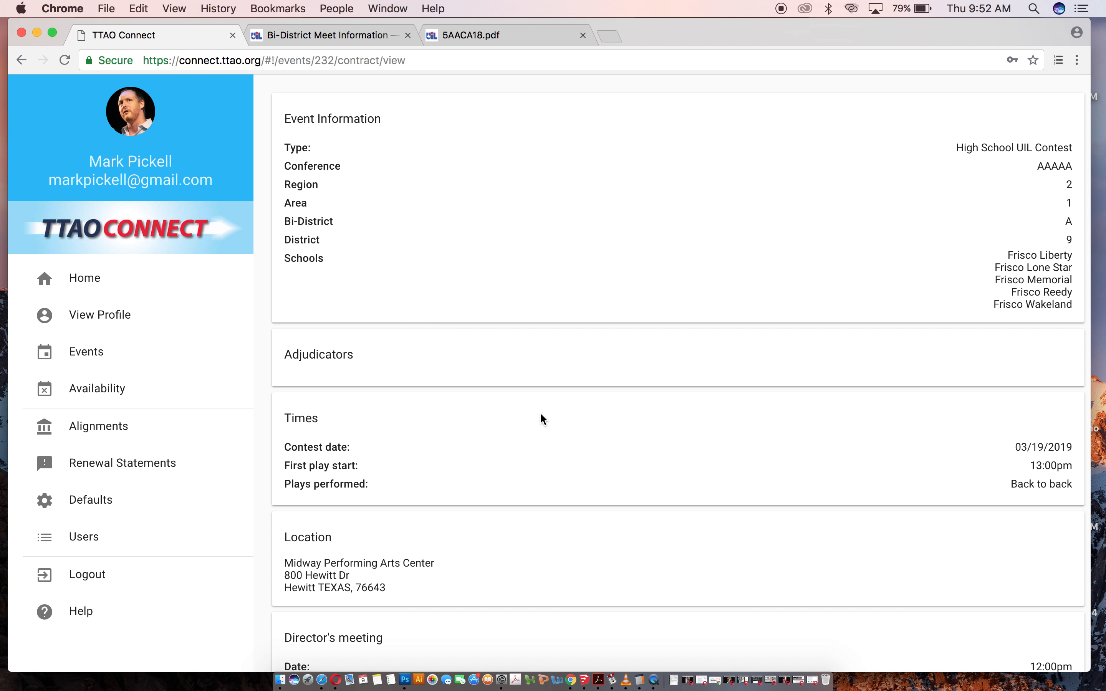
{"action": "left_click_drag", "start_coordinate": [1009, 254], "coordinate": [1056, 291]}
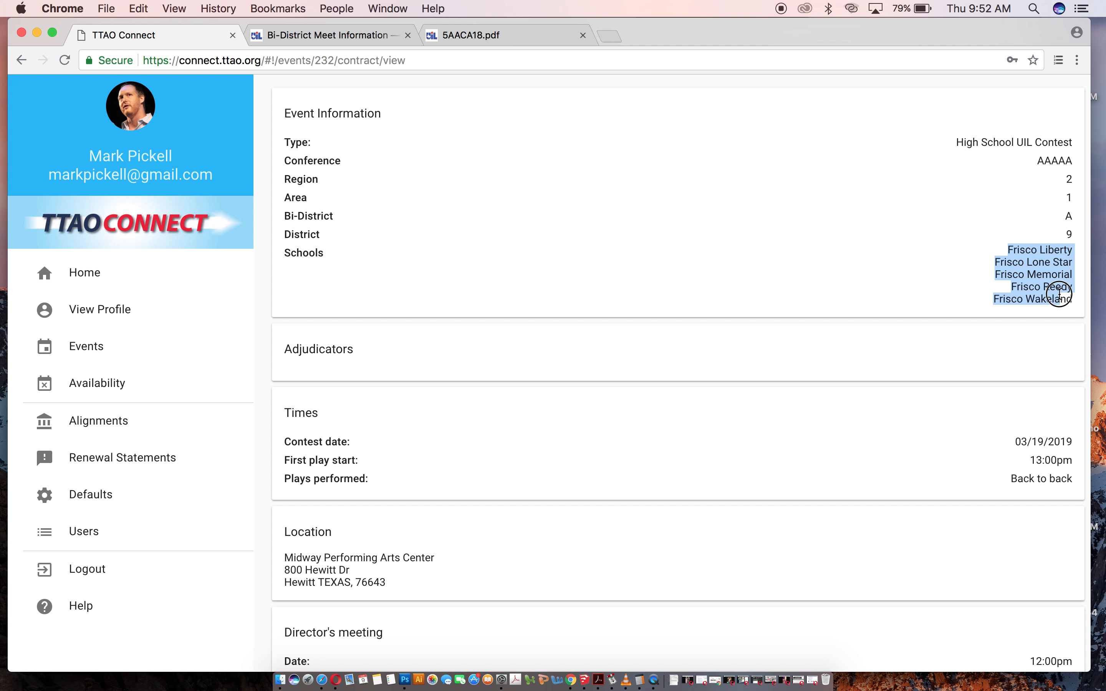
{"action": "left_click", "coordinate": [841, 246]}
{"action": "scroll", "coordinate": [678, 336], "scroll_direction": "down", "scroll_amount": 5}
{"action": "scroll", "coordinate": [678, 336], "scroll_direction": "up", "scroll_amount": 10}
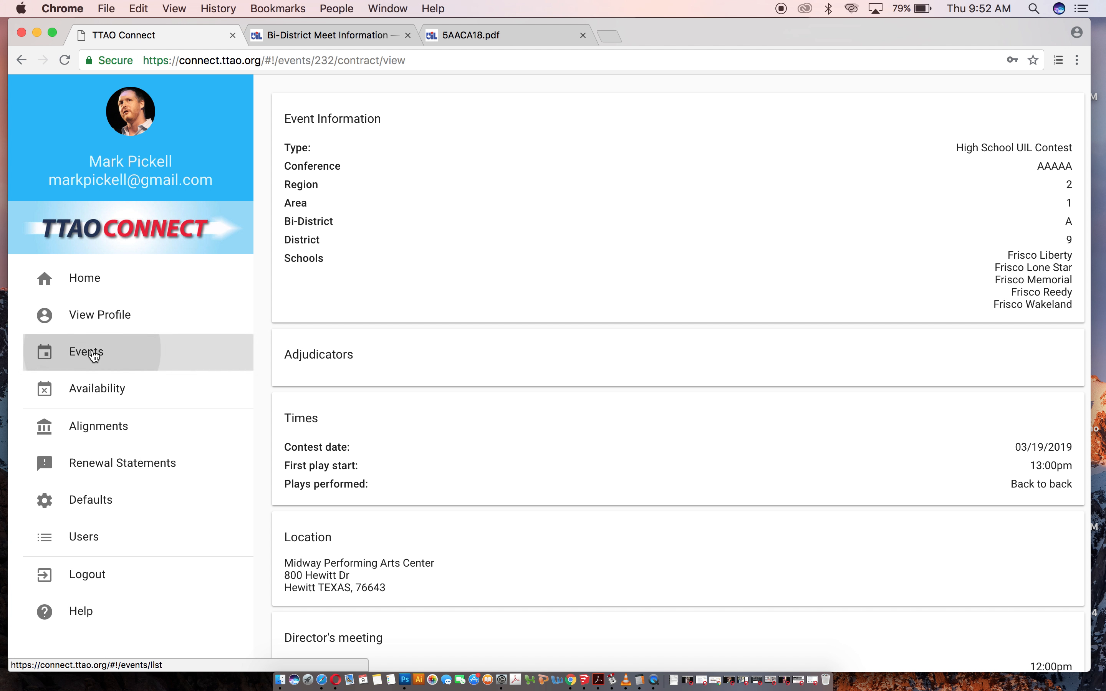
{"action": "left_click", "coordinate": [93, 355]}
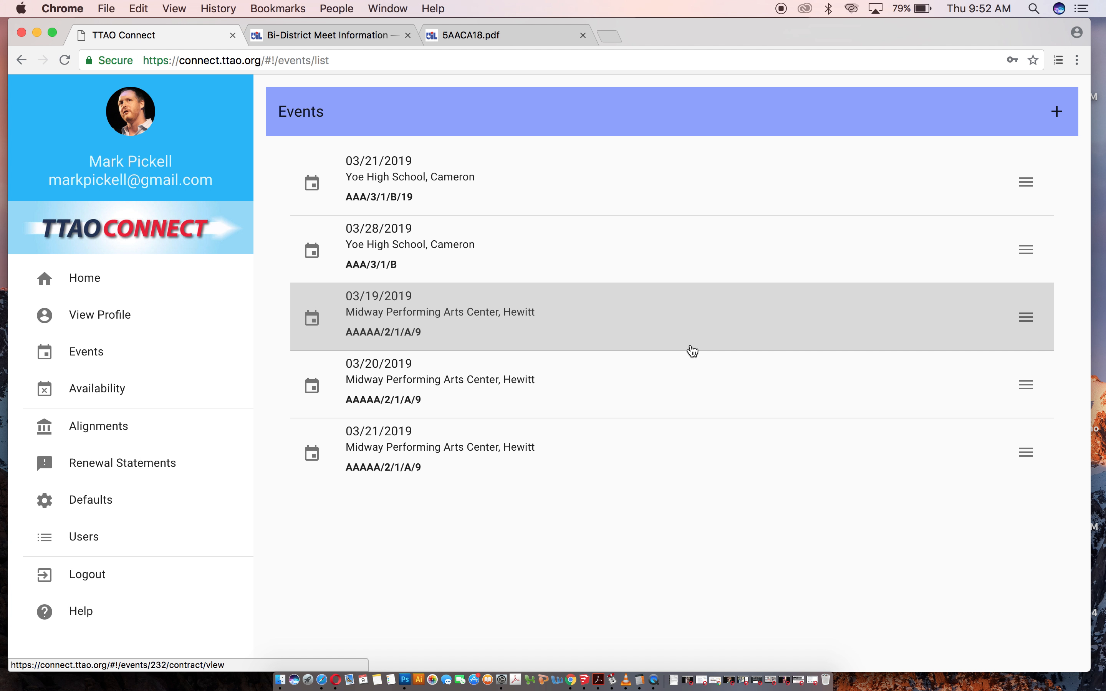